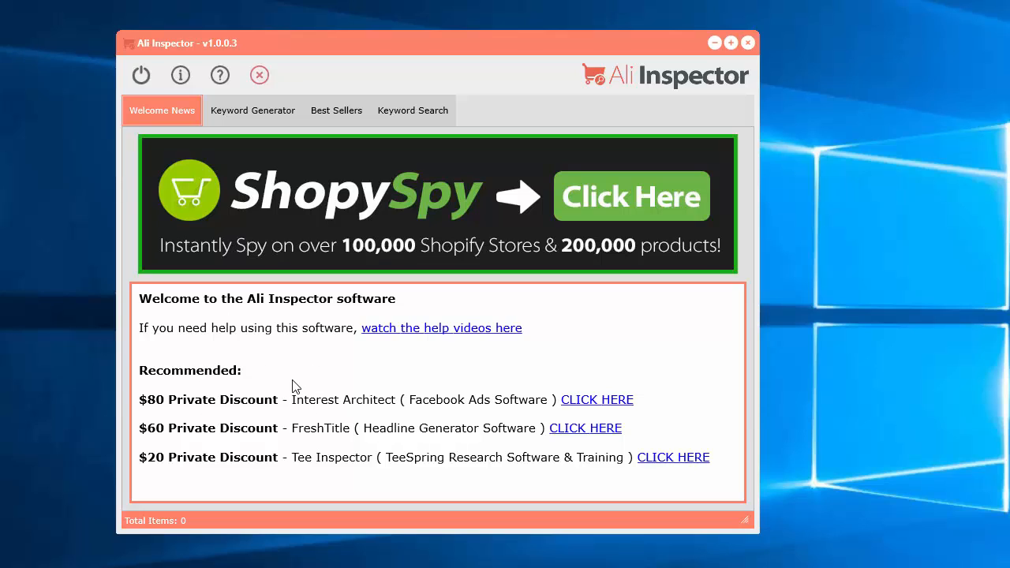
Step: View the Keyword Generator, Best Sellers and Keyword Search modules, then return to the Keyword Generator
left_click(239, 110)
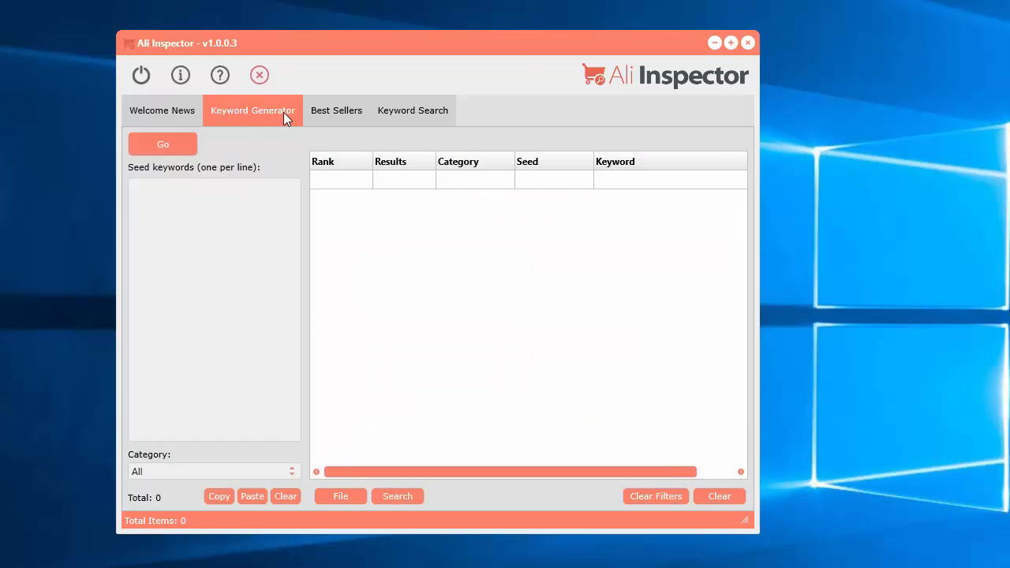
left_click(339, 111)
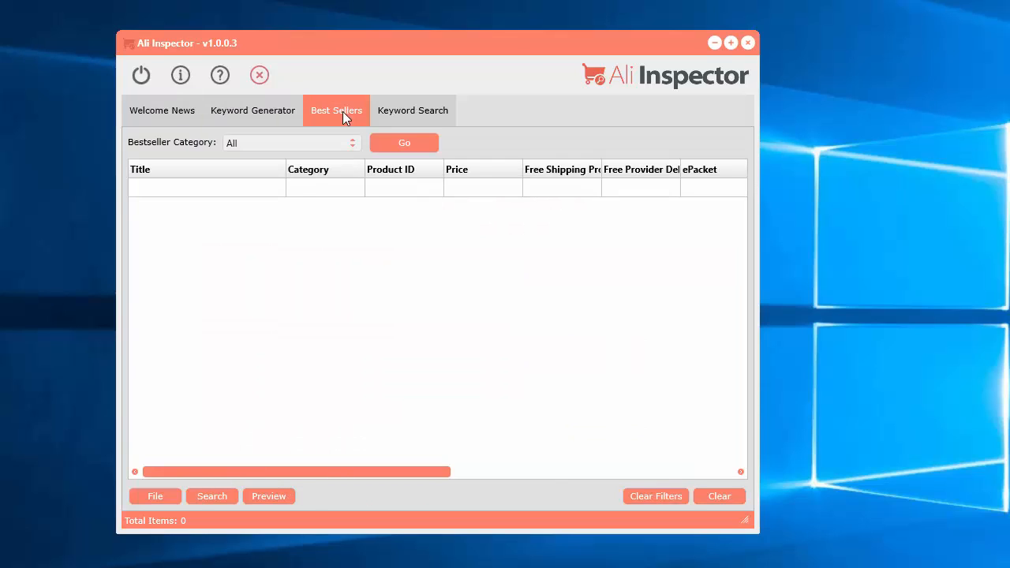
left_click(439, 112)
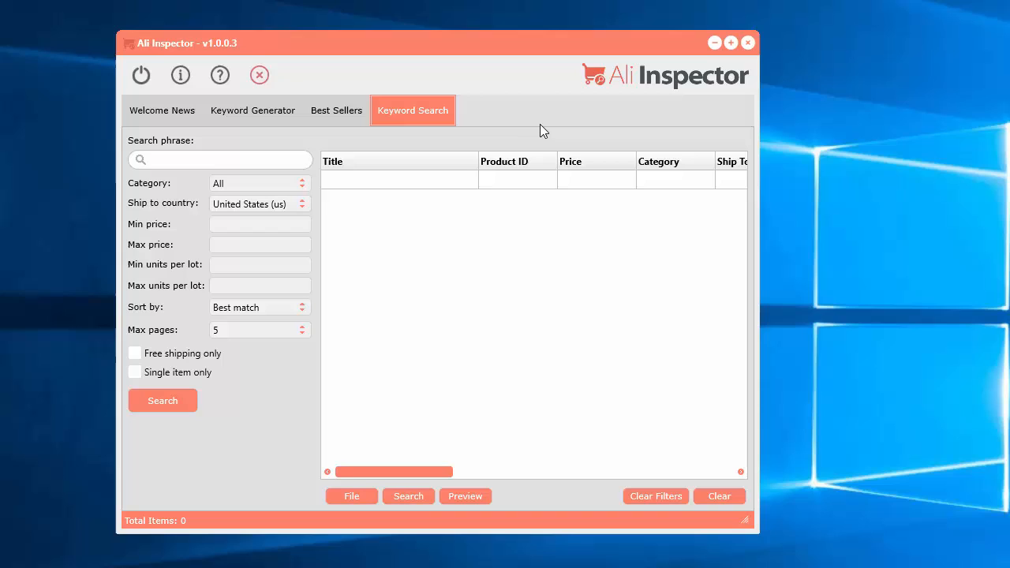
left_click(252, 110)
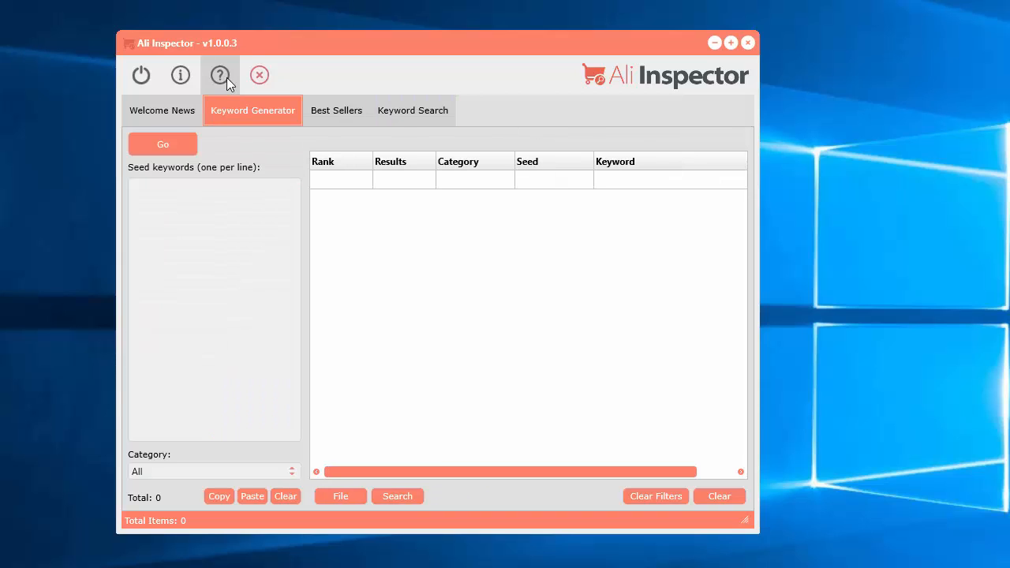
Step: View the software information and close it, then check the help options for videos and software updates
left_click(176, 79)
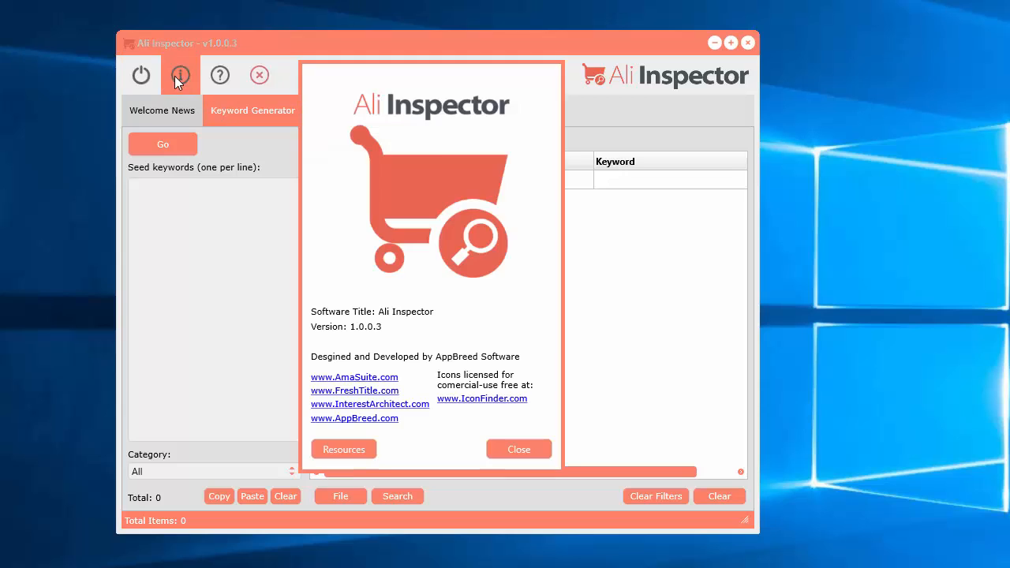
left_click(518, 451)
left_click(221, 76)
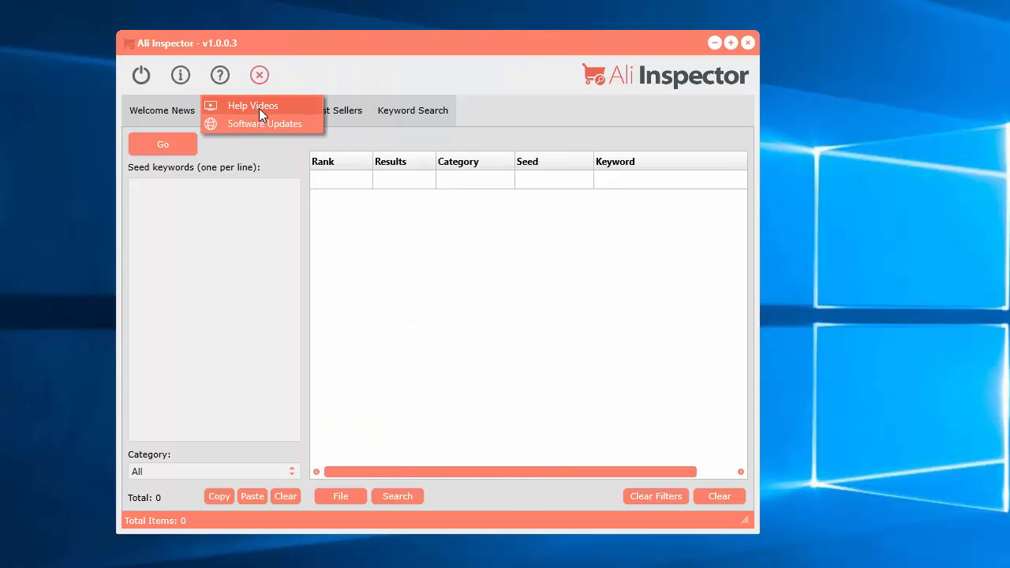
left_click(273, 127)
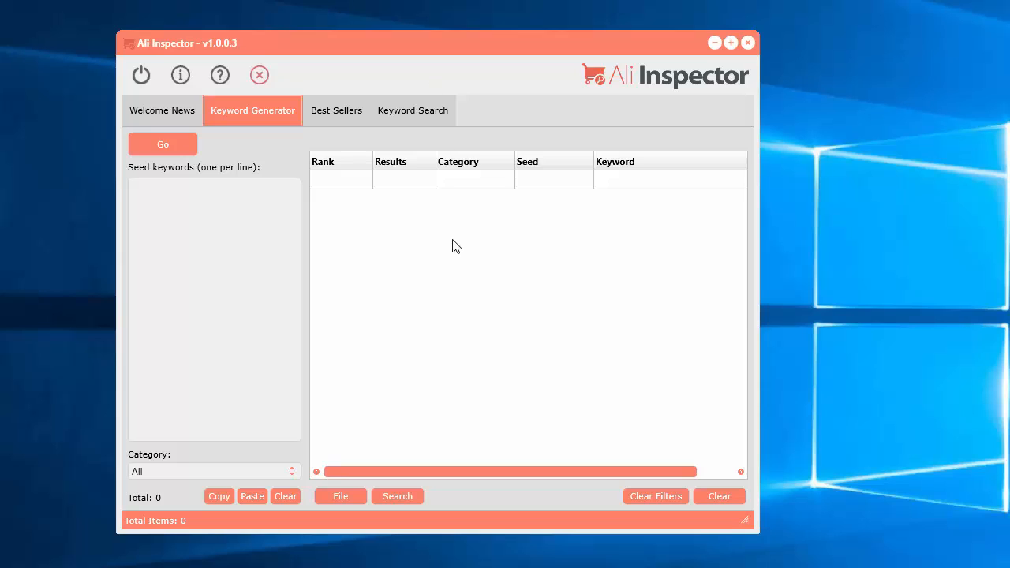
Step: Switch to the AliExpress site in the browser and look over its home page
left_click_drag(445, 56, 465, 54)
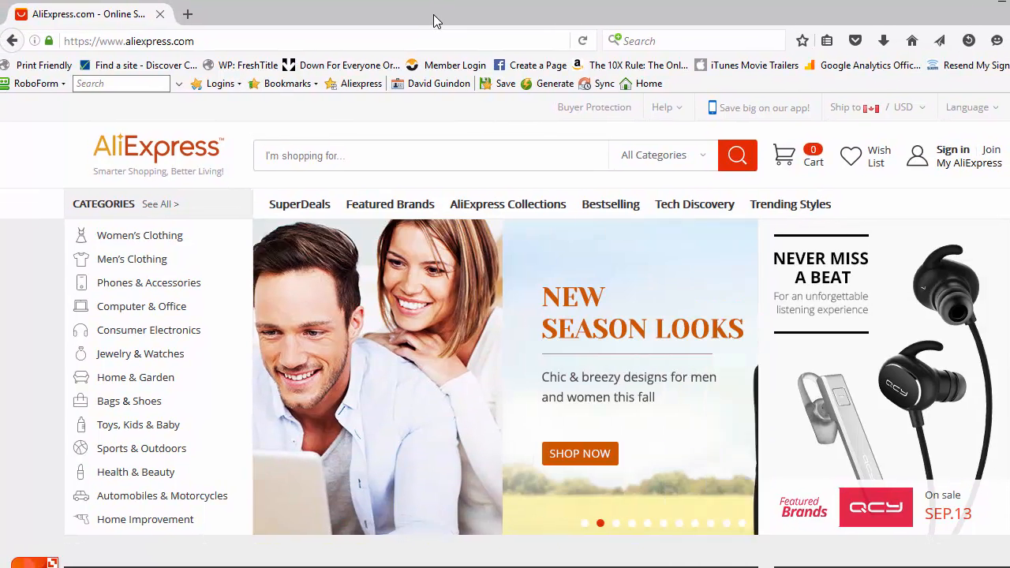
scroll(194, 438, "down", 3)
scroll(72, 476, "down", 4)
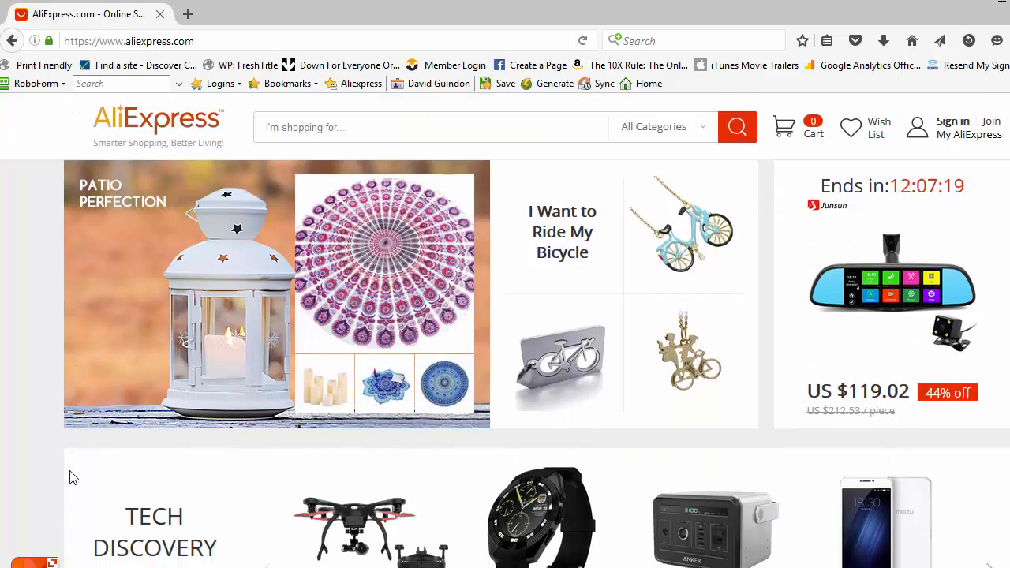
scroll(22, 487, "up", 7)
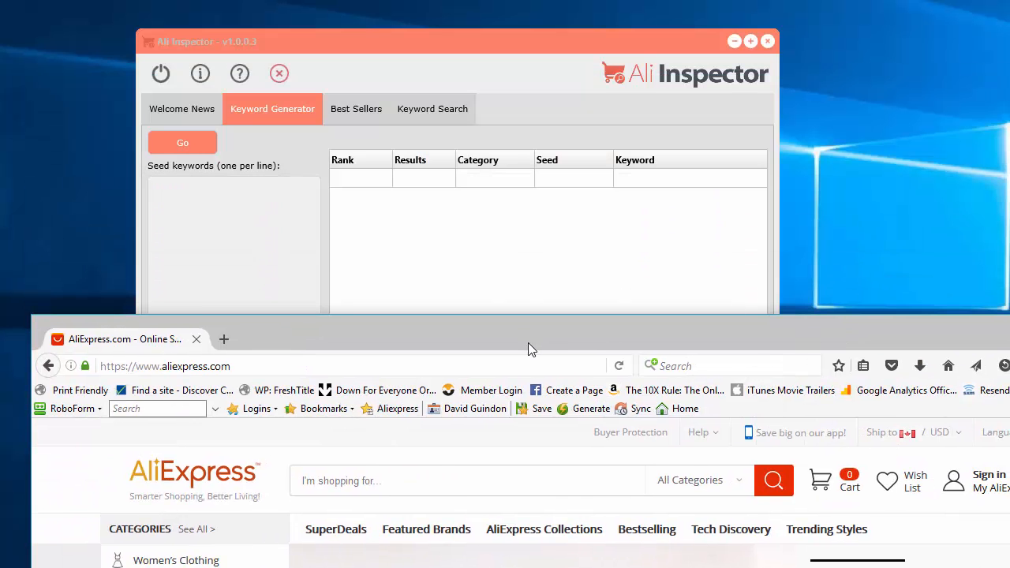
Step: Bring the AliExpress window back into full view and look up its search suggestions for "toy"
left_click_drag(528, 350, 523, 11)
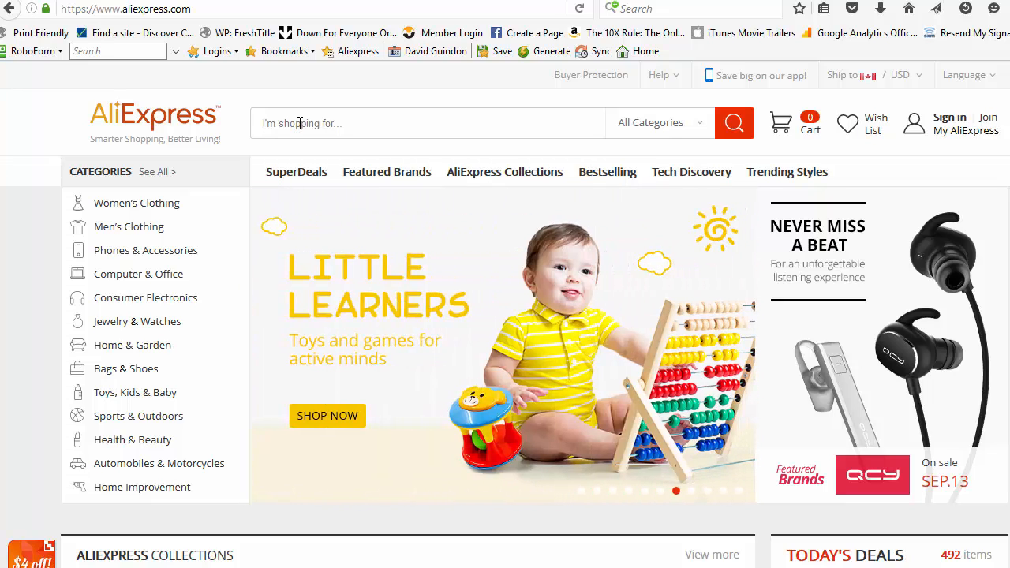
type("toy")
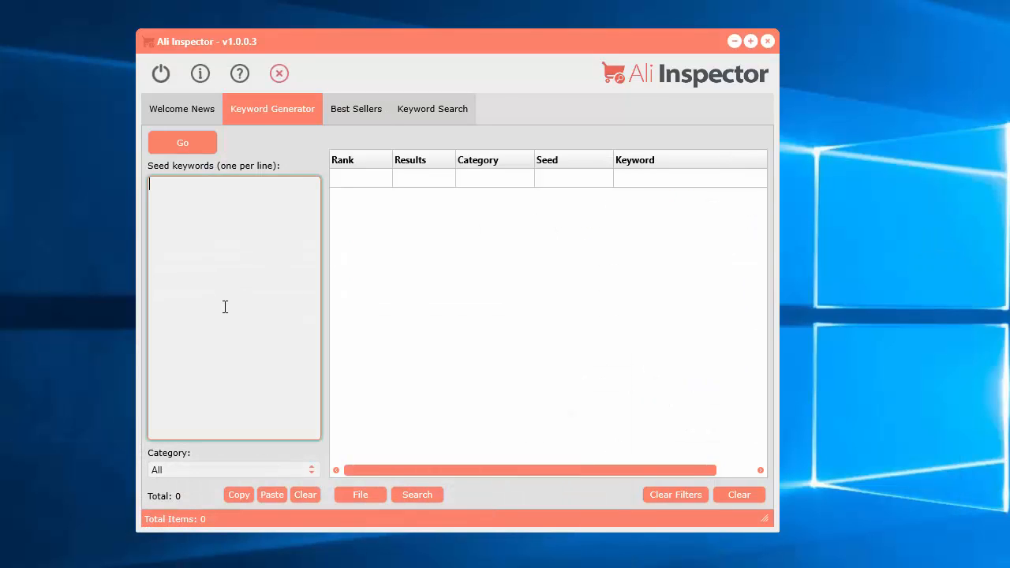
type("to")
Step: Switch to Ali Inspector and enter "toy" as the seed keyword in the Keyword Generator
left_click_drag(385, 41, 345, 18)
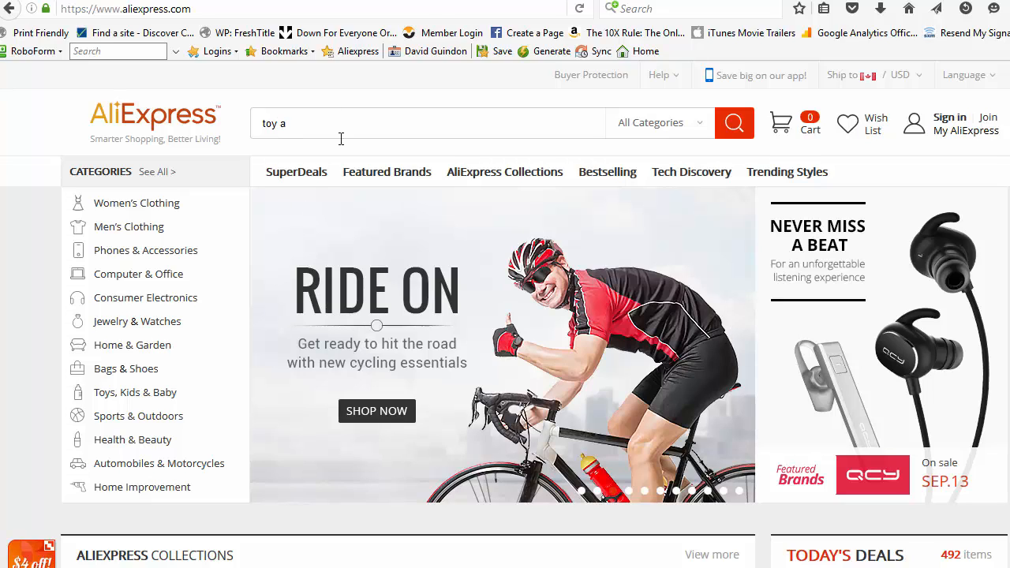
Step: Compare the AliExpress search suggestions for "toy", "toy a" and "toy b"
key("BackSpace")
type("toy")
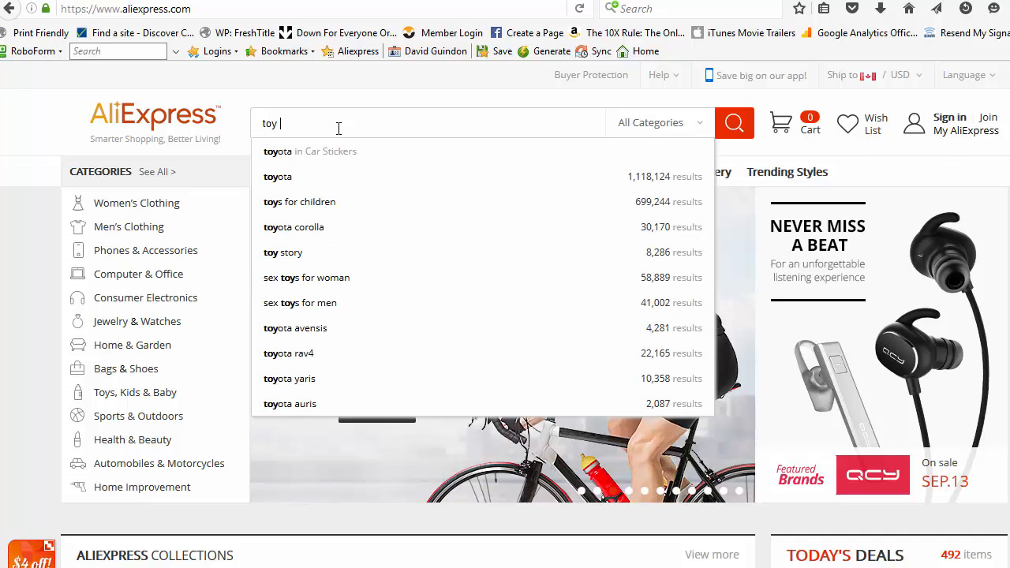
type(" a")
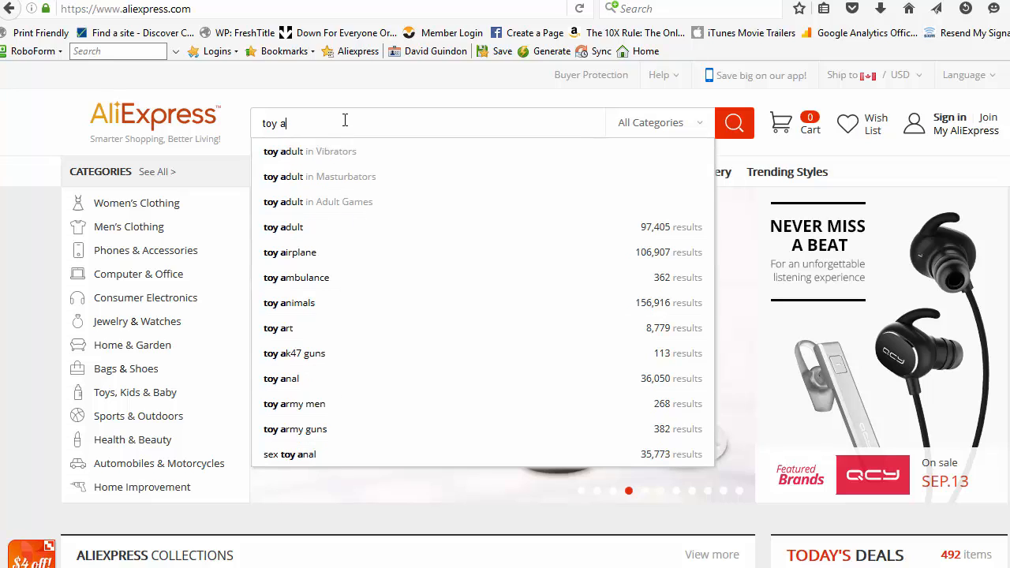
type("b")
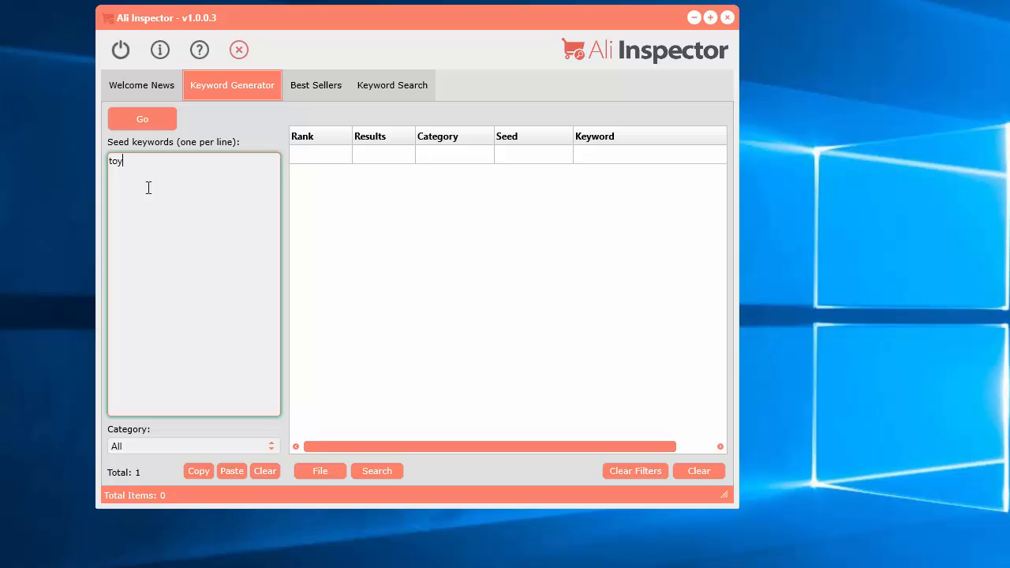
Step: Keep the category at All and generate keywords from the seed "toy" in Ali Inspector
left_click(167, 448)
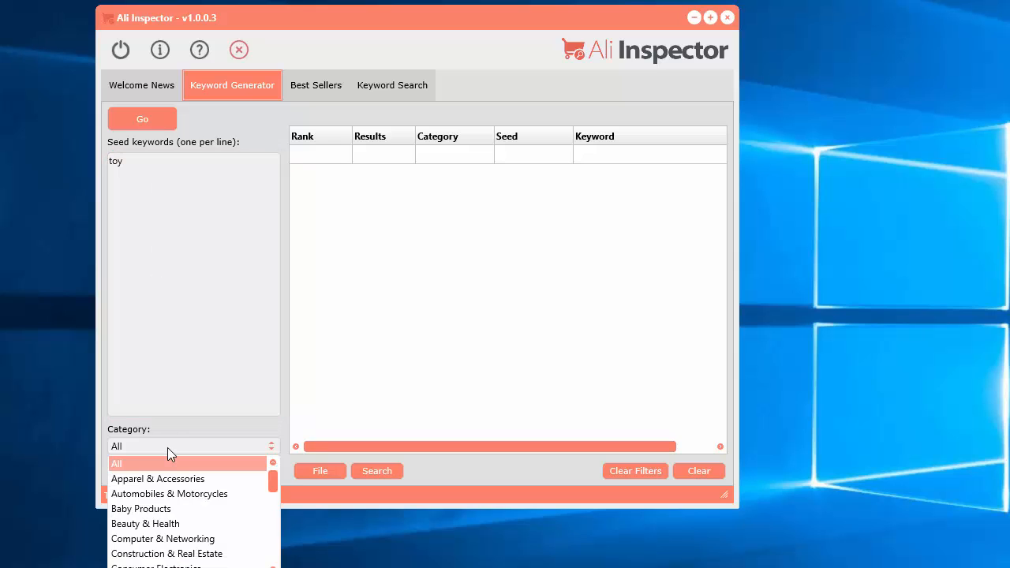
mouse_move(274, 485)
left_mouse_down()
mouse_move(277, 562)
mouse_move(268, 474)
left_mouse_up()
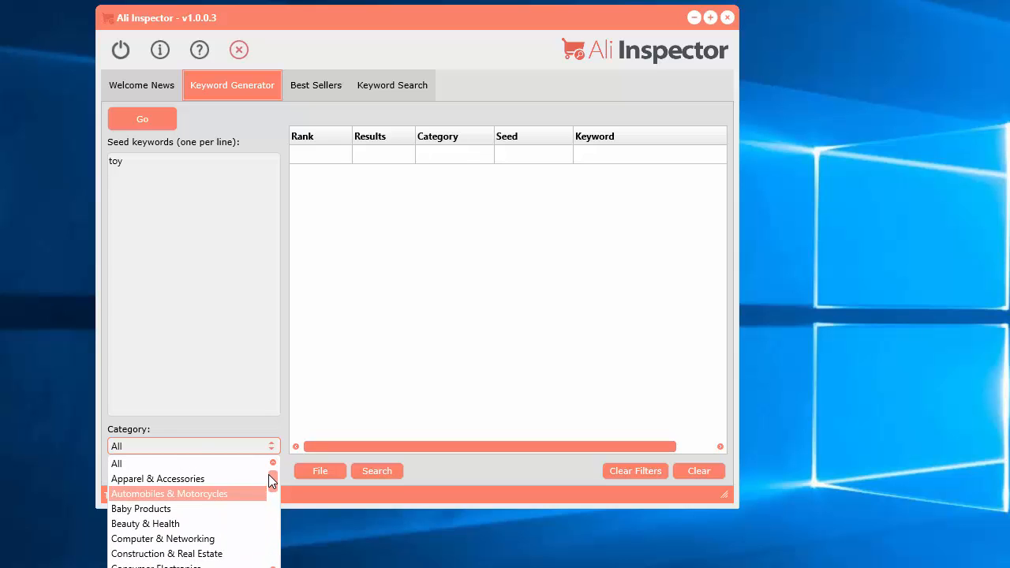
left_click(221, 463)
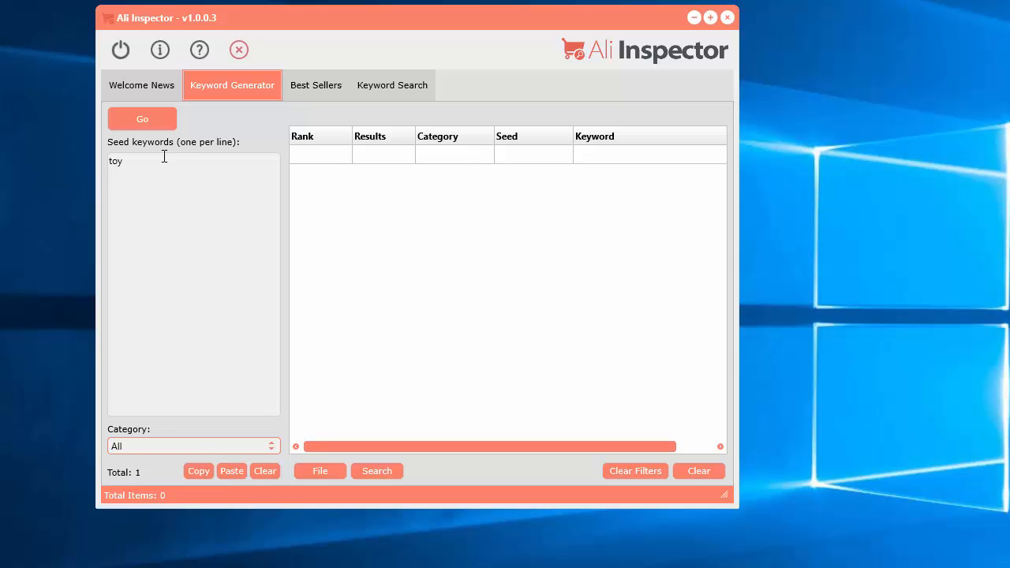
left_click(145, 119)
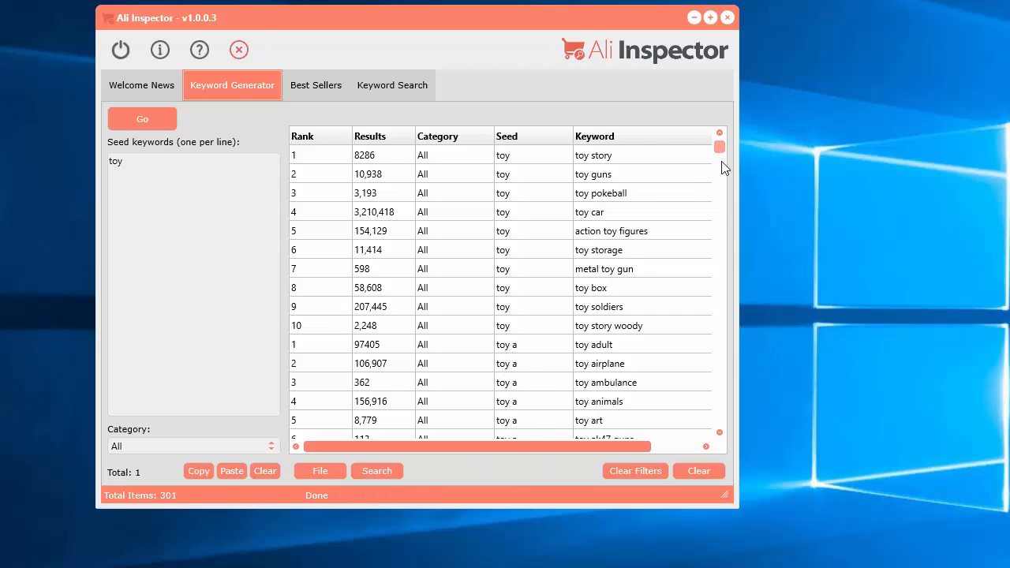
left_click_drag(721, 162, 732, 135)
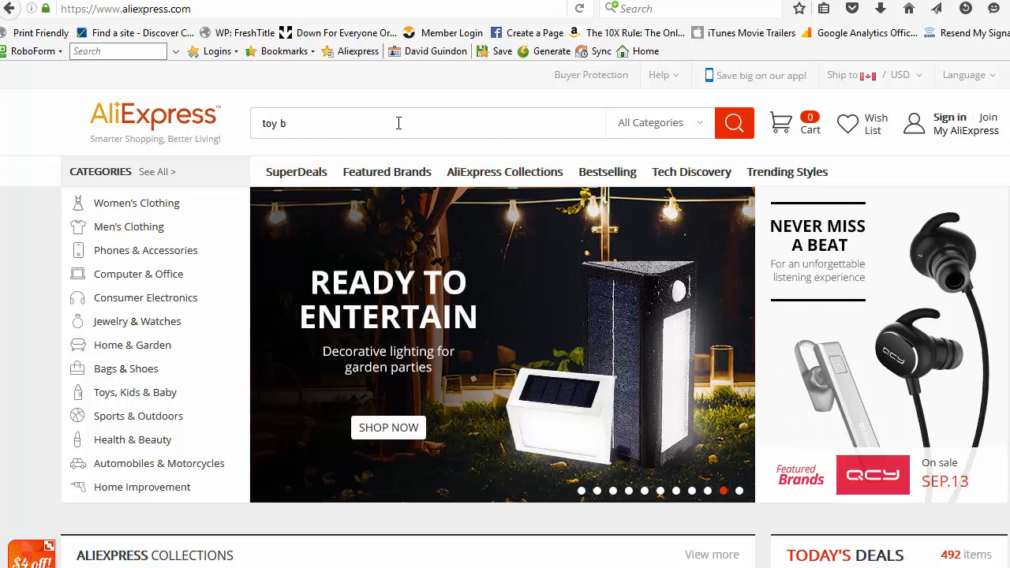
Step: Replace the AliExpress search text with "toy c" to view its suggestions
key("BackSpace")
key("BackSpace")
key("BackSpace")
key("BackSpace")
key("BackSpace")
type("to")
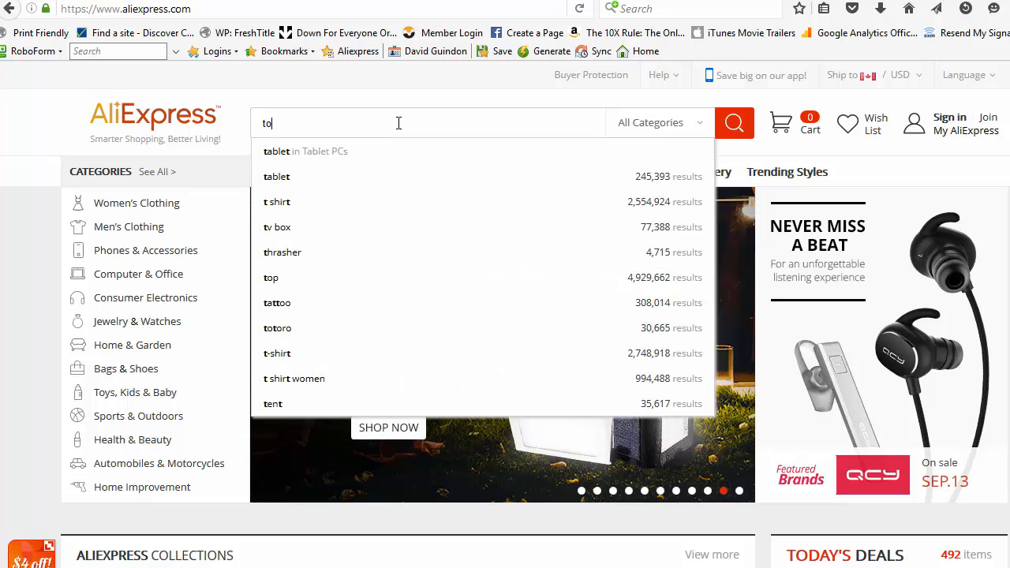
type("y c")
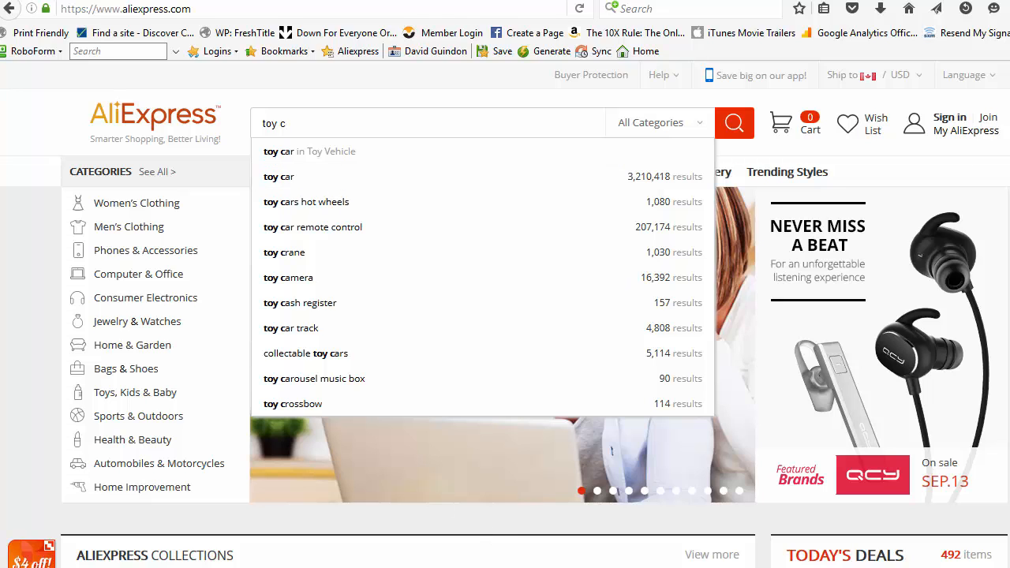
Step: Switch back to Ali Inspector and examine the generated keywords for the seed "toy a", including adult, airplane and ambulance
key("alt+Tab")
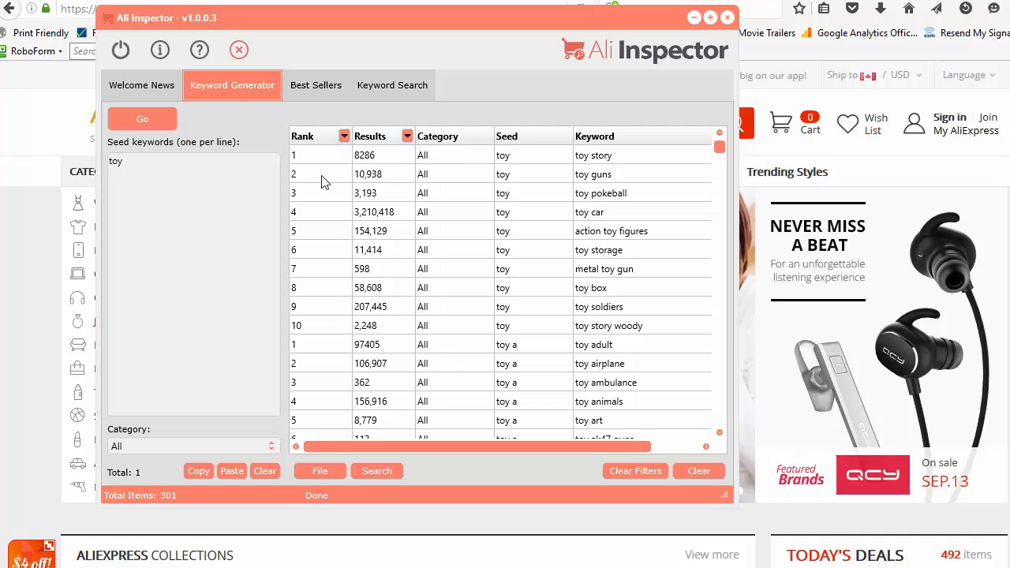
left_click(520, 348)
scroll(517, 340, "down", 1)
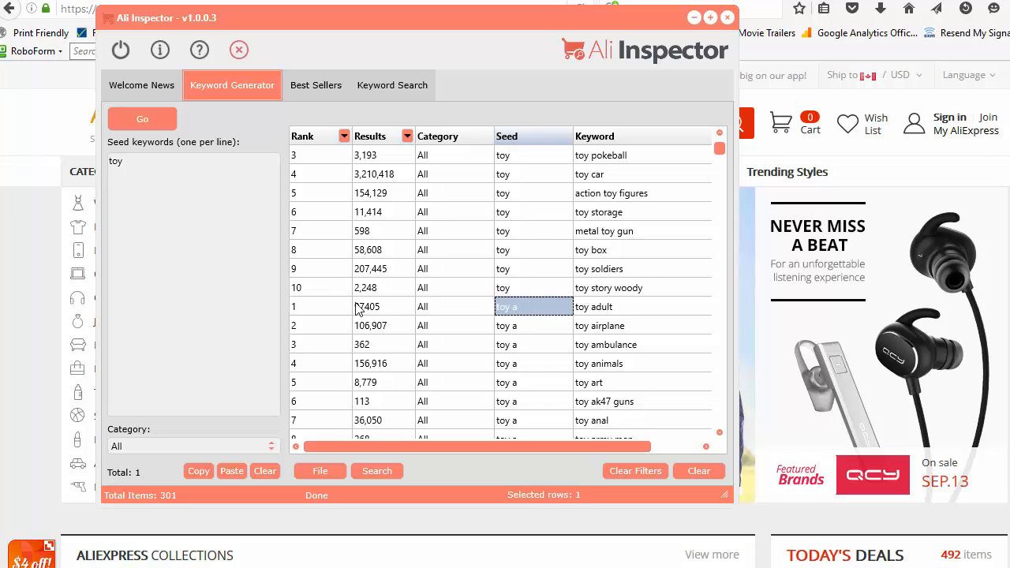
scroll(369, 269, "down", 1)
left_click(618, 254)
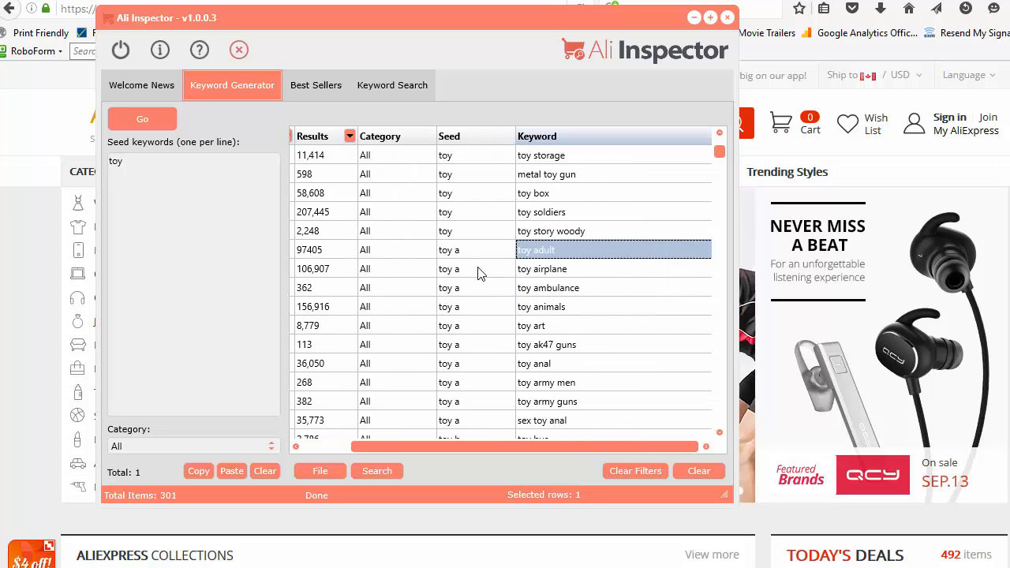
left_click(603, 270)
left_click(562, 294)
scroll(510, 450, "left", 2)
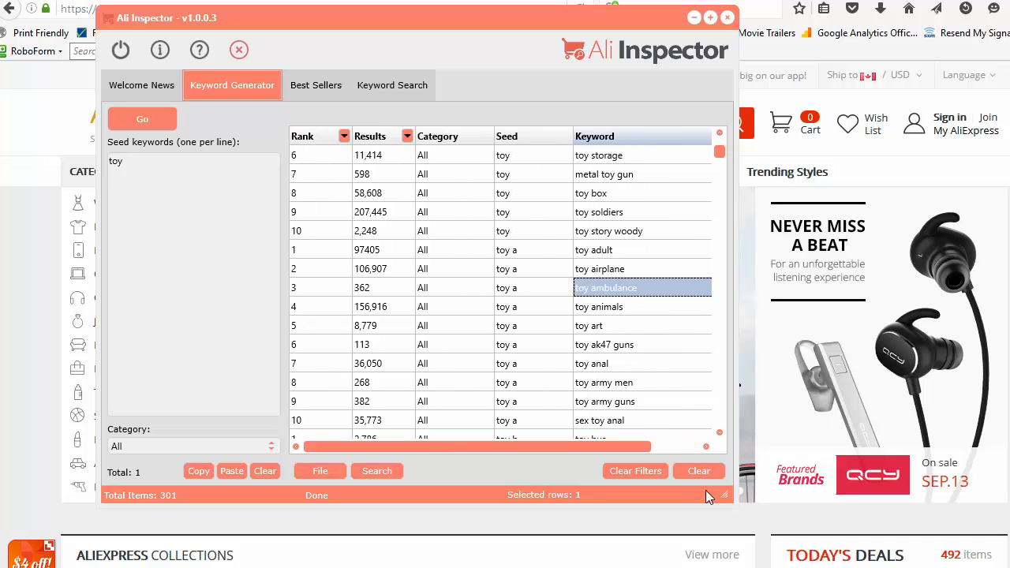
Step: Enlarge the Ali Inspector window so the whole Keyword column fits, and return to the start of the list
left_click_drag(724, 496, 968, 545)
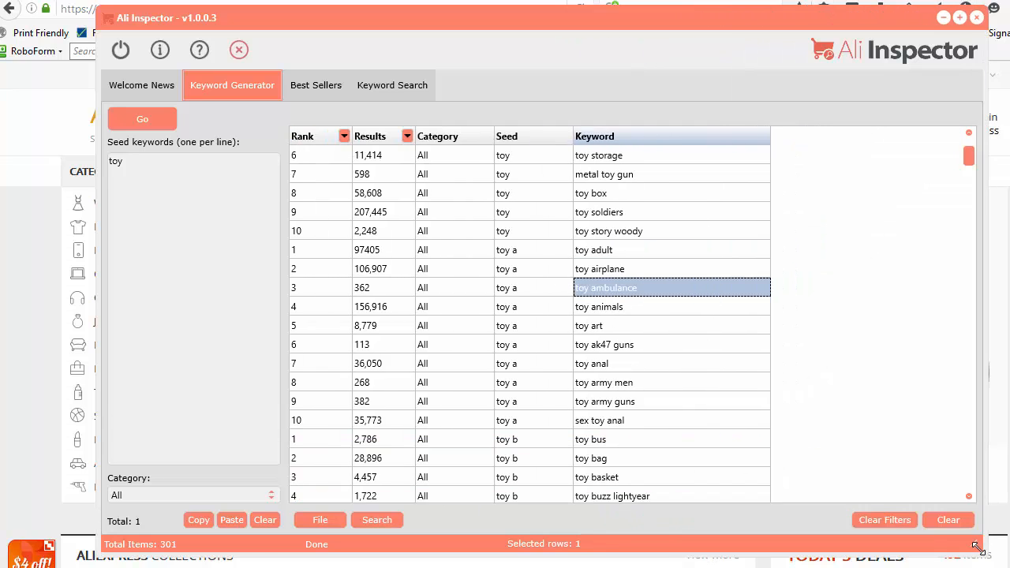
scroll(608, 352, "up", 3)
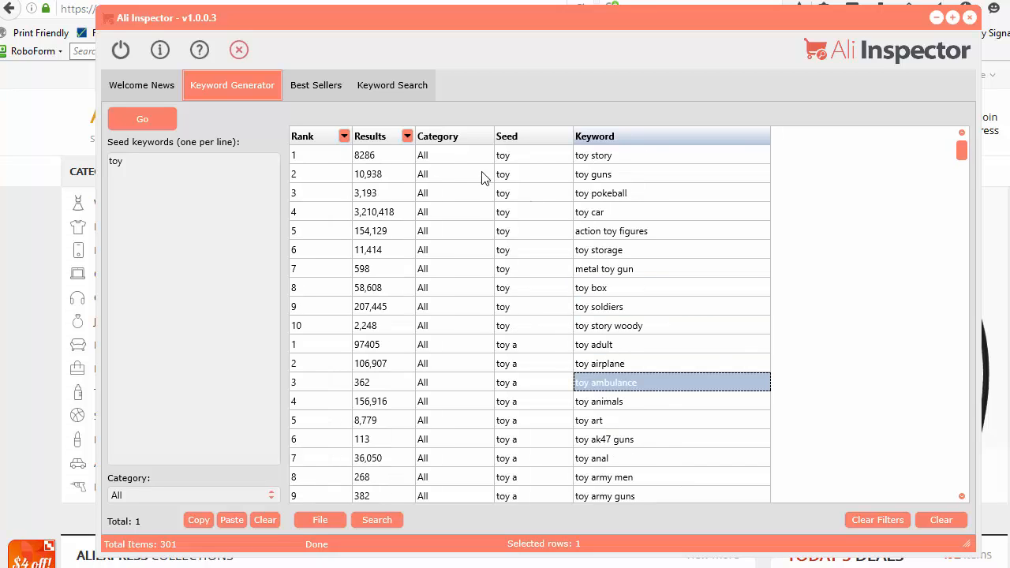
Step: Sort the generated keywords by Keyword in descending order, then by Seed
left_click(628, 136)
left_click(628, 137)
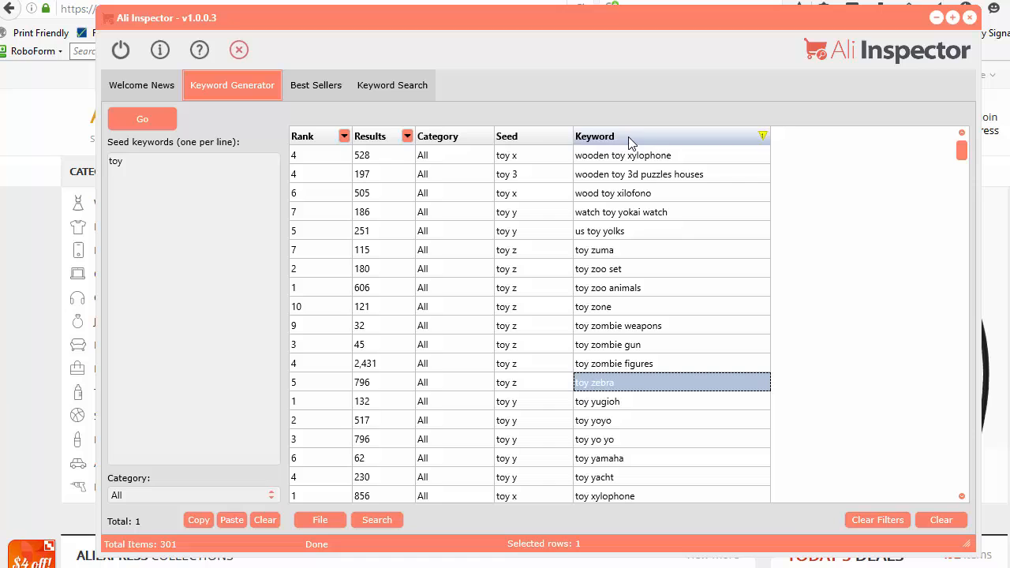
left_click(527, 138)
left_click(527, 139)
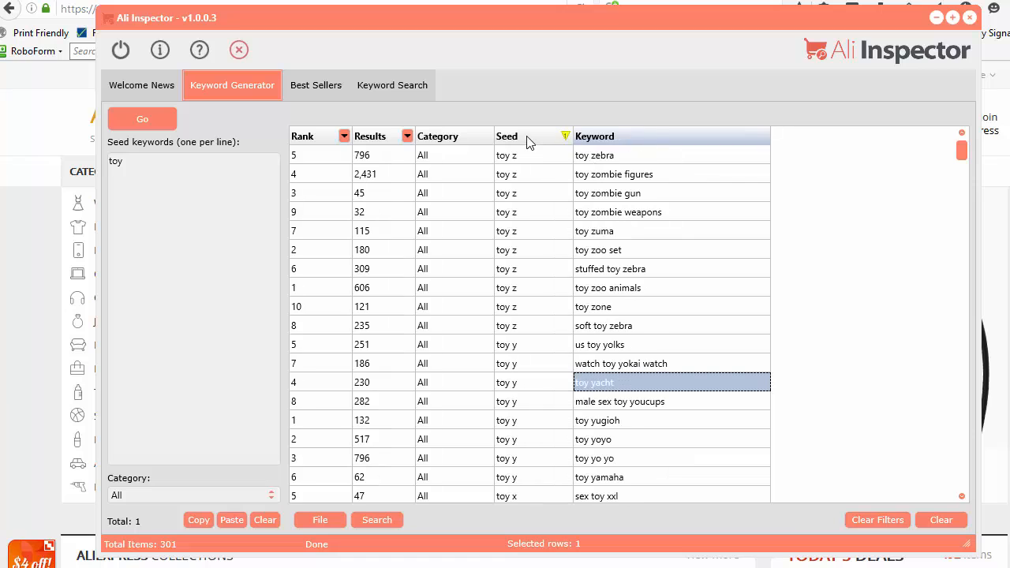
Step: Sort the generated keywords by Results and then by Rank in ascending order, and review the rank 1 keywords
left_click(371, 138)
left_click(371, 137)
left_click(300, 138)
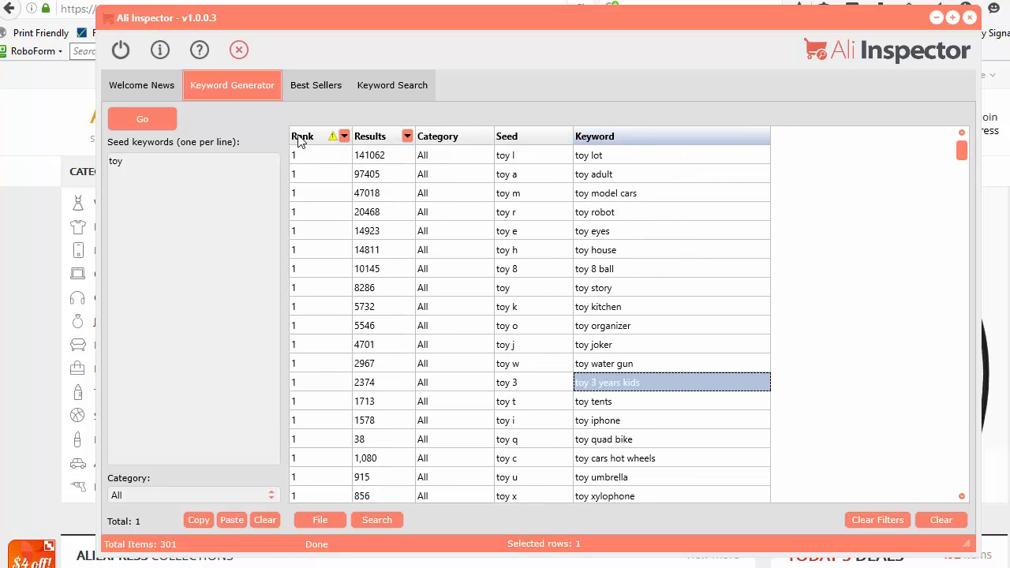
left_click(300, 138)
left_click(300, 138)
scroll(319, 402, "down", 2)
scroll(347, 408, "down", 2)
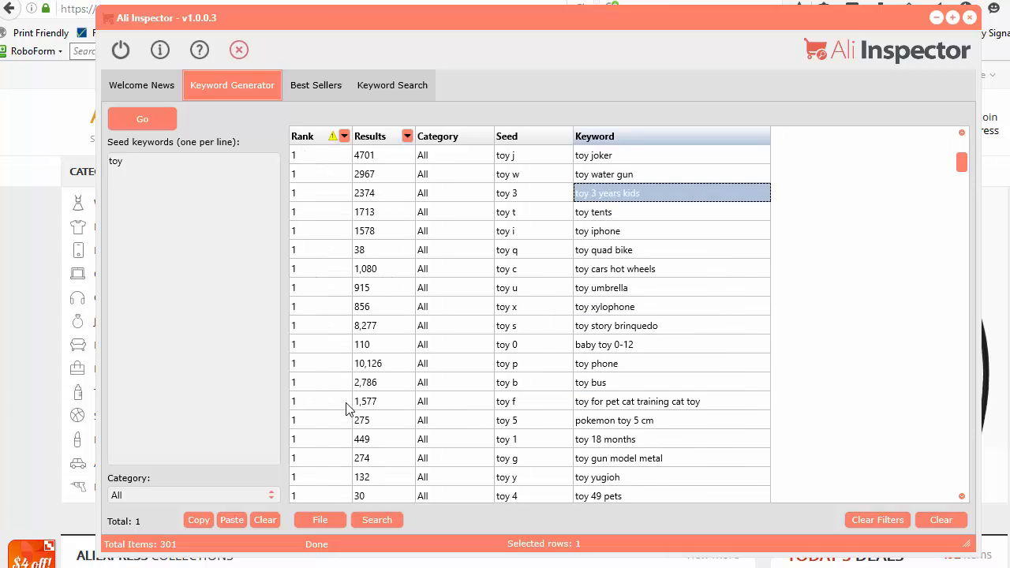
scroll(347, 408, "down", 1)
scroll(310, 440, "up", 5)
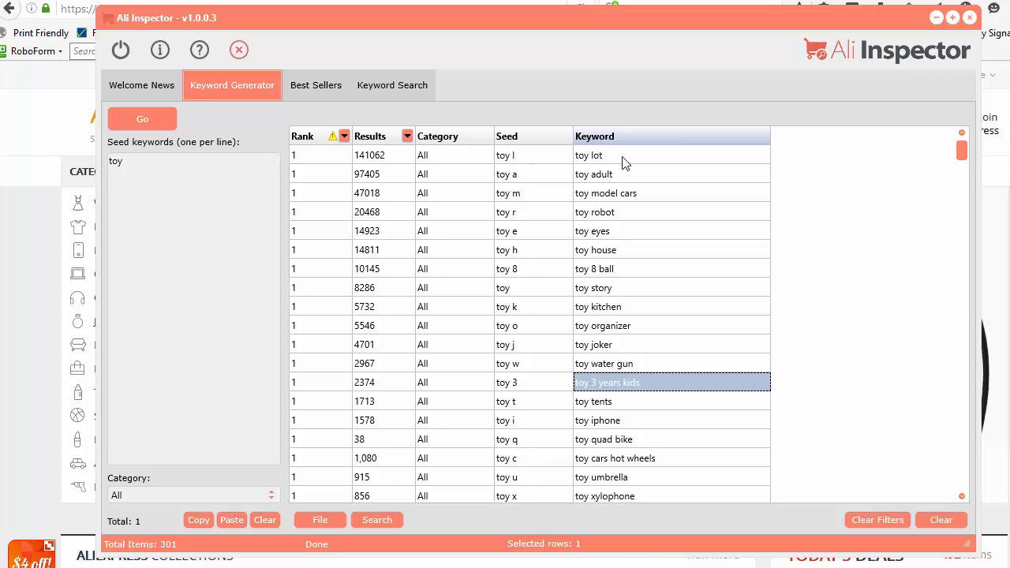
scroll(619, 369, "down", 9)
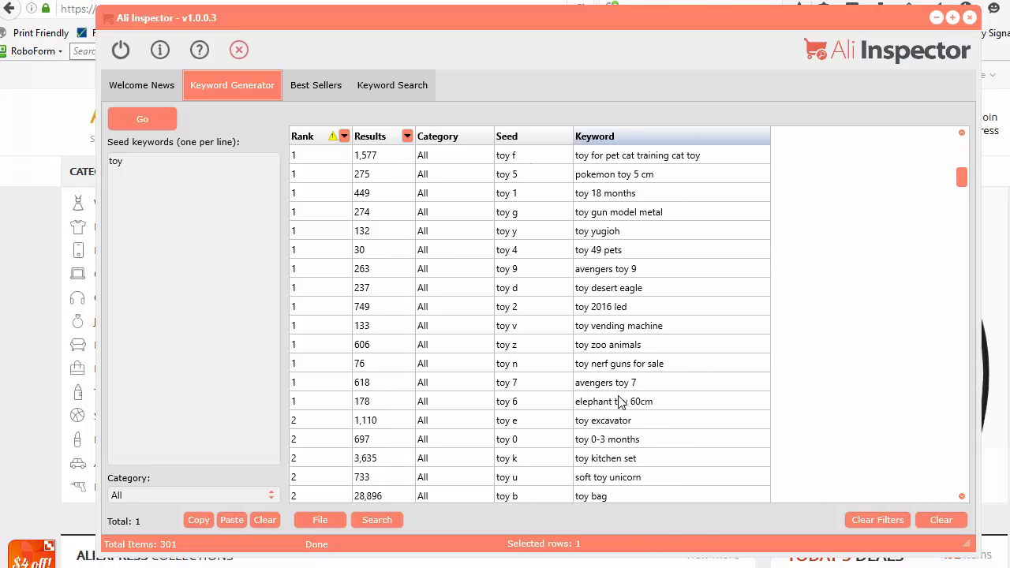
Step: Return to the start of the keyword list and sort it by Seed in descending and back to ascending order
scroll(619, 402, "up", 9)
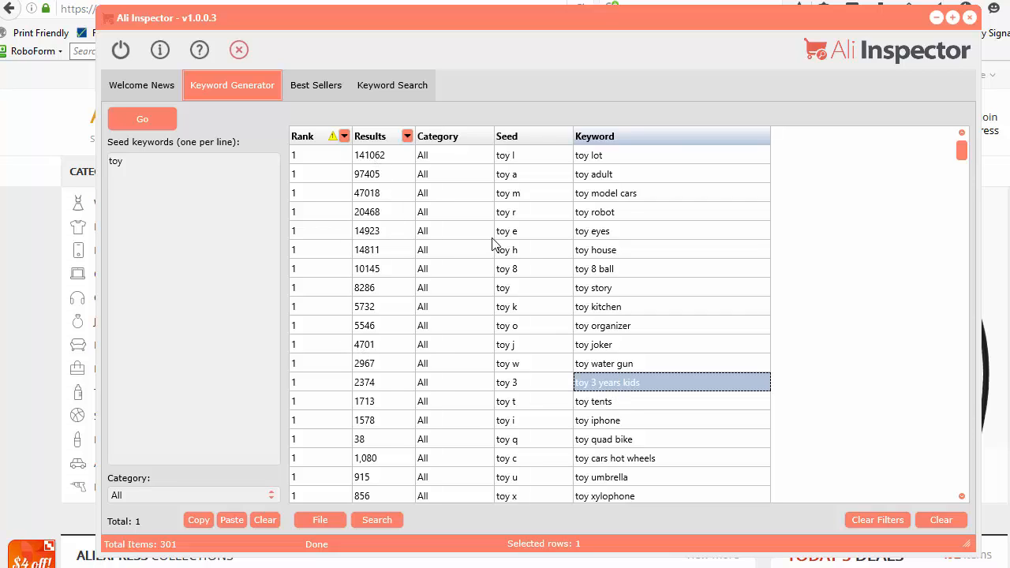
left_click(544, 138)
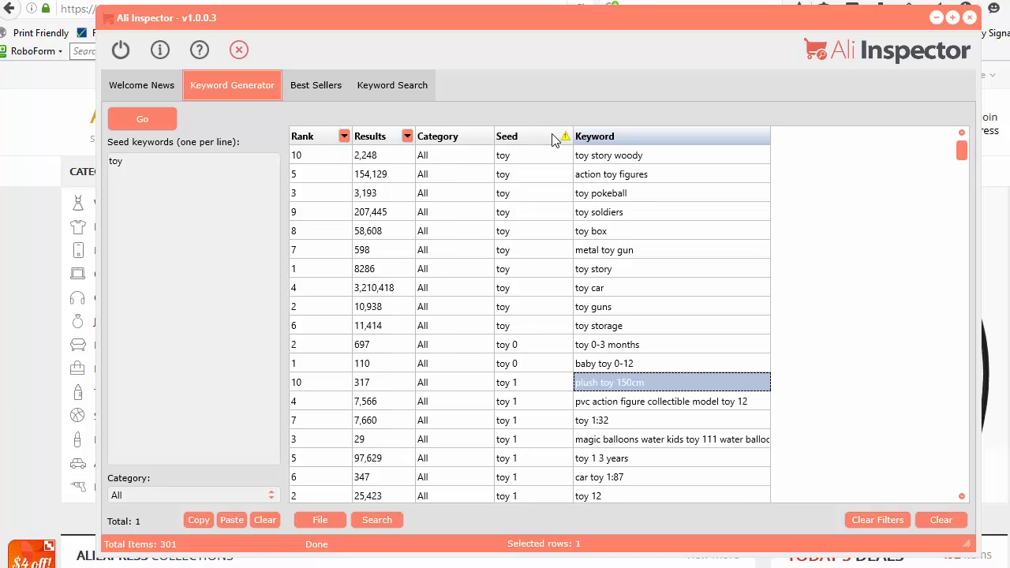
left_click(521, 139)
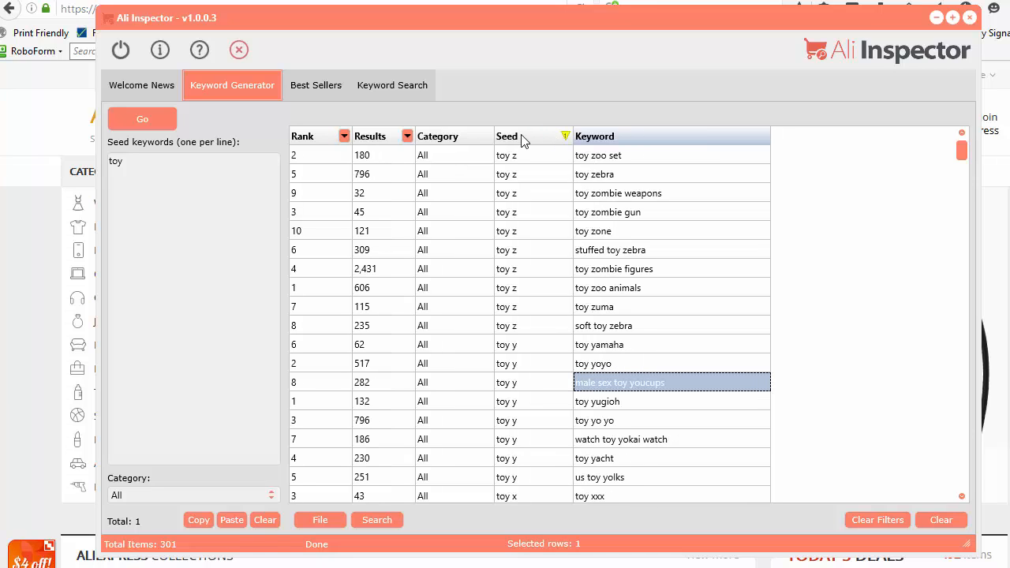
left_click(522, 140)
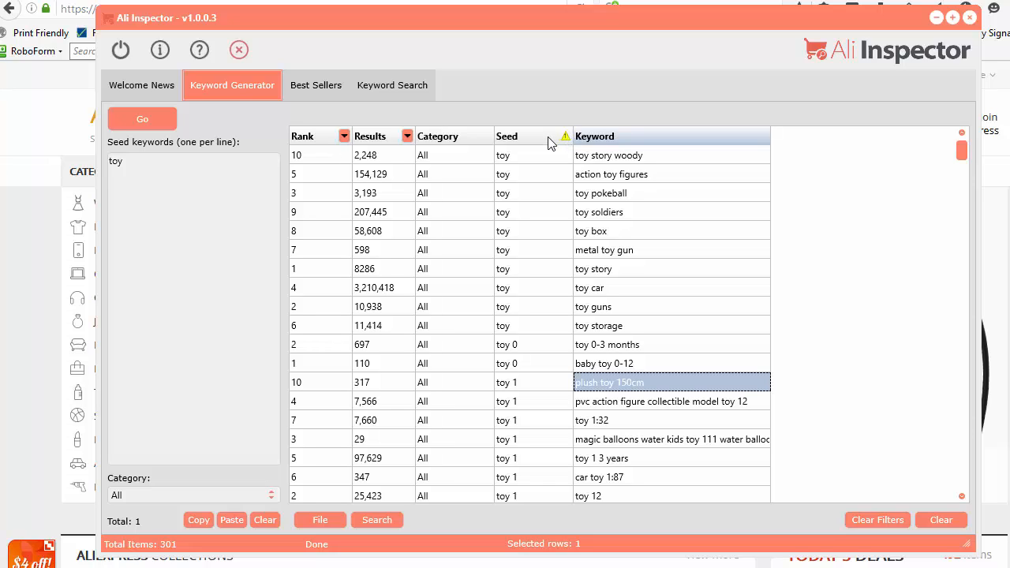
Step: Add Results as the second sort level beneath Seed and switch it to descending order
left_click(383, 139)
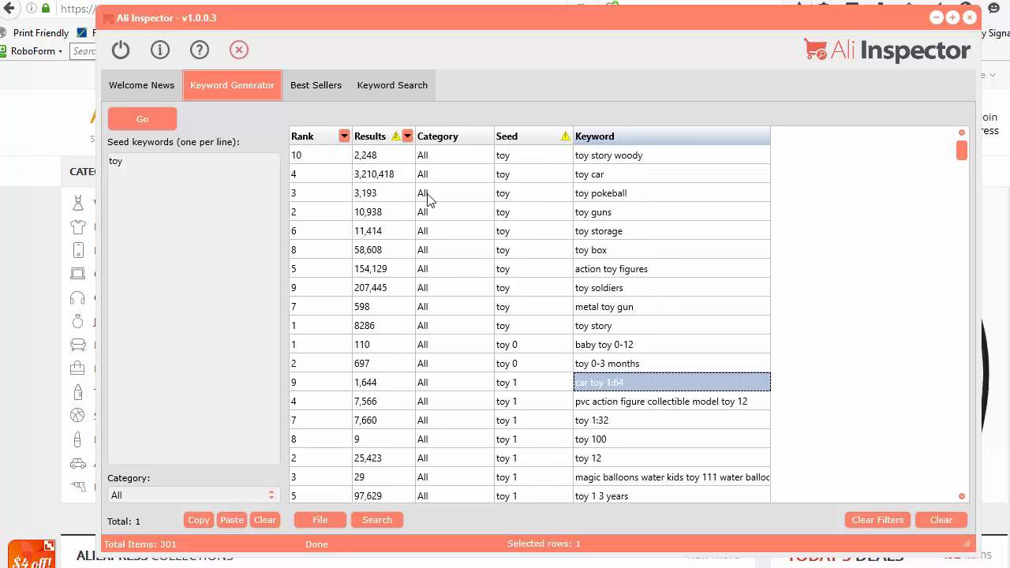
left_click(375, 138)
left_click(375, 138)
left_click(375, 138)
left_click(531, 140)
left_click(532, 144)
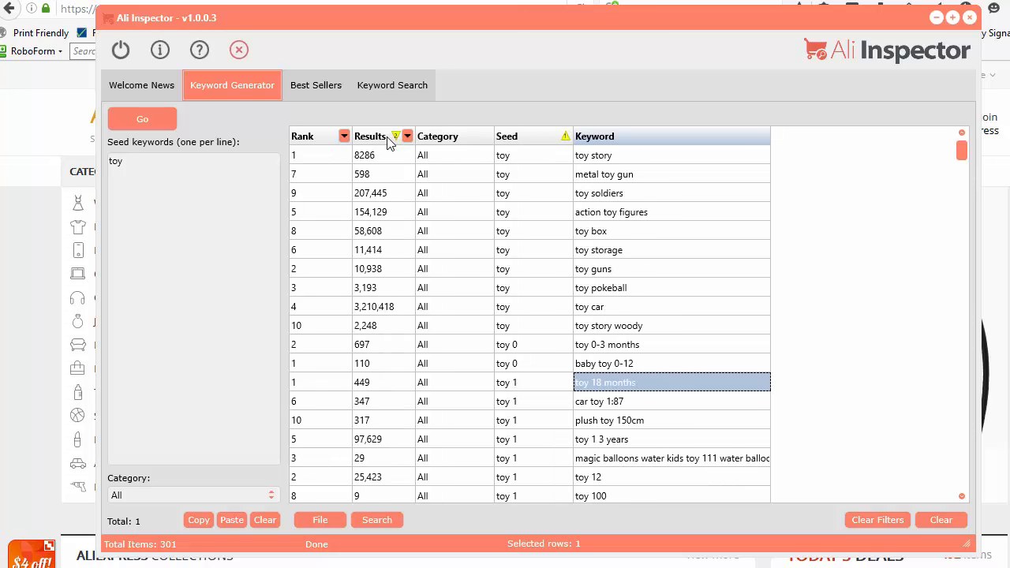
Step: Sort the generated keywords by Results alone, in descending order
left_click(543, 294)
left_click(383, 138)
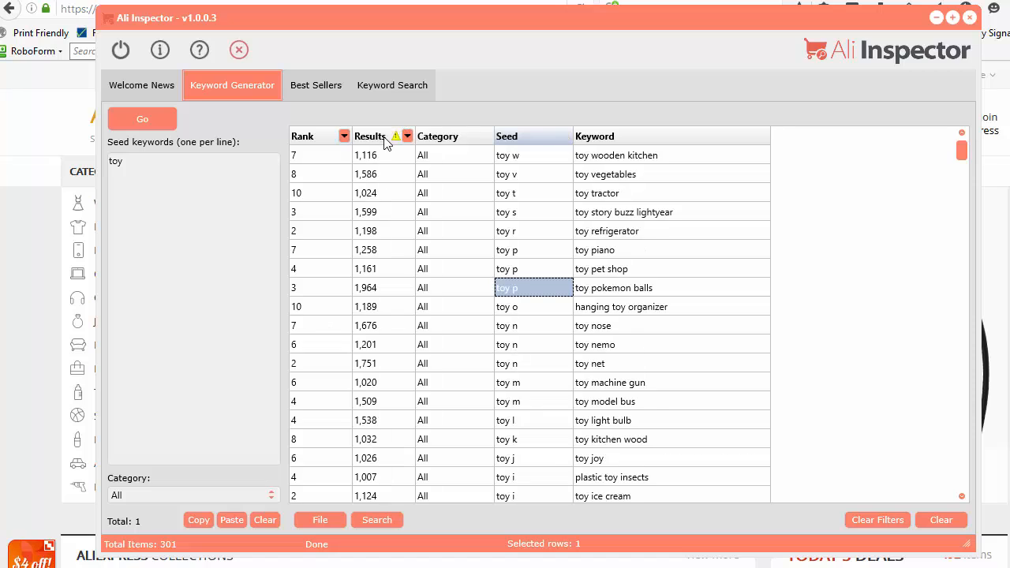
left_click(386, 138)
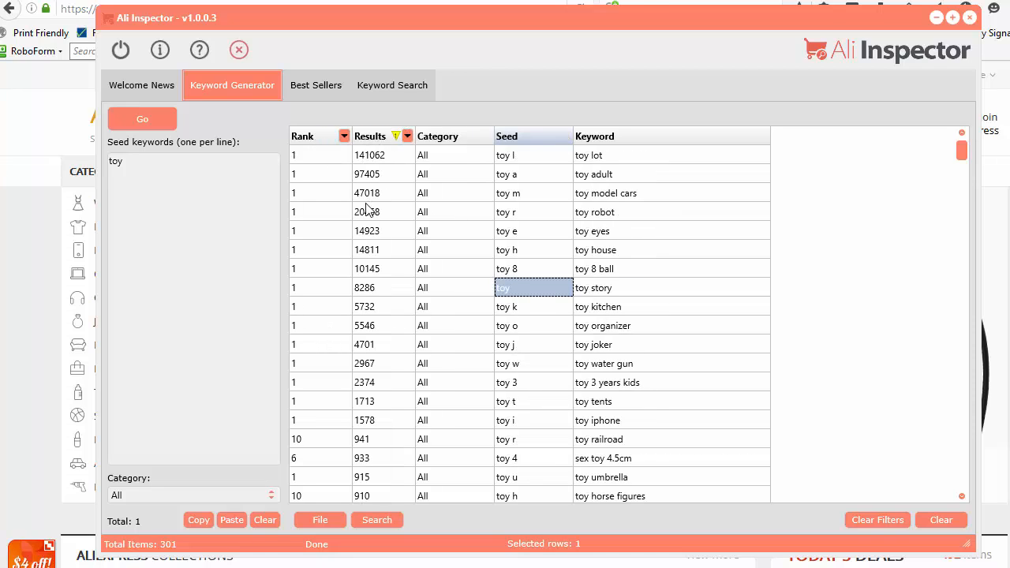
Step: Filter the keywords to Rank less than 3, then clear that filter
left_click(345, 137)
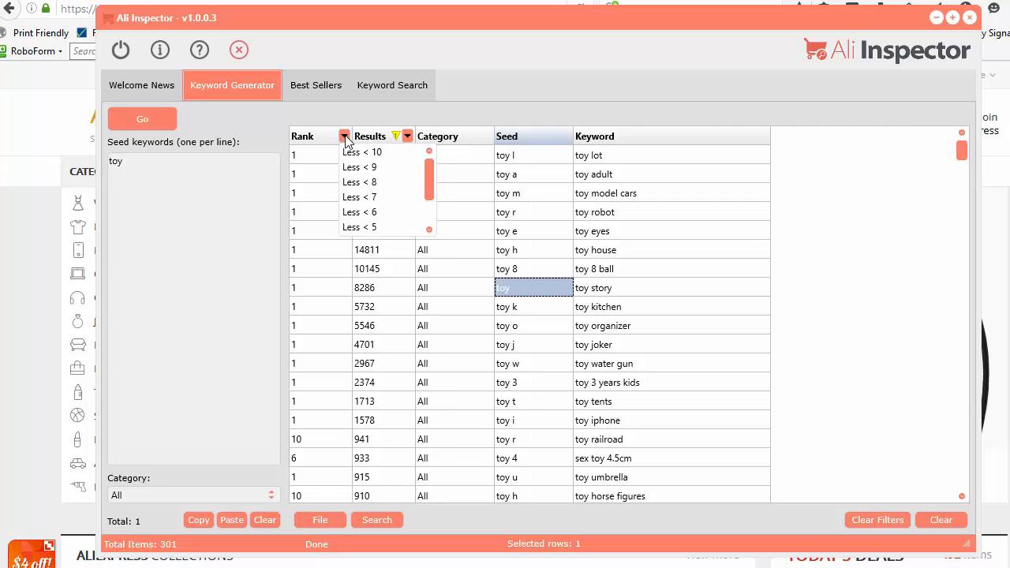
scroll(433, 175, "down", 1)
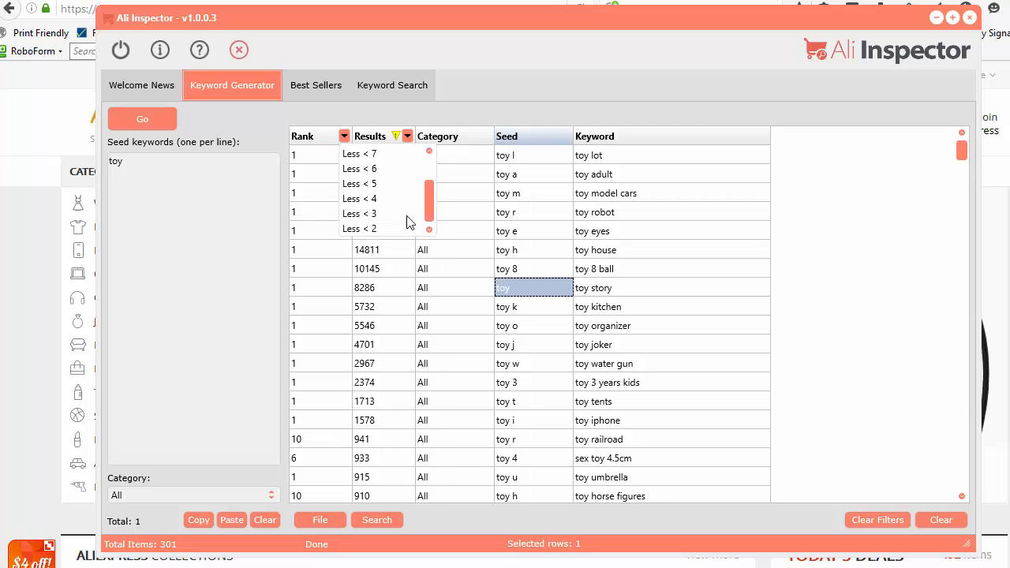
left_click(367, 214)
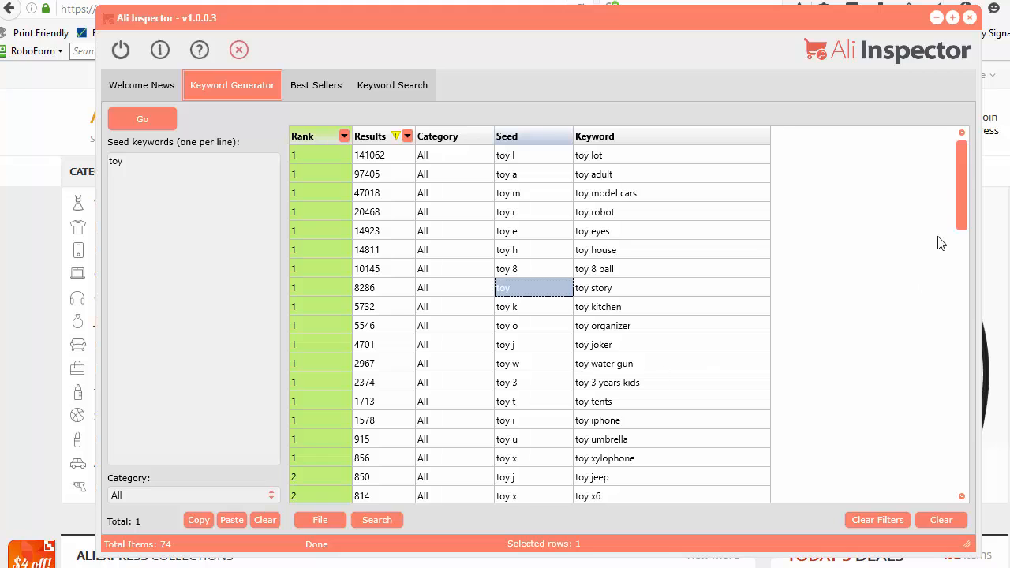
left_click_drag(966, 197, 970, 158)
left_click_drag(440, 21, 373, 0)
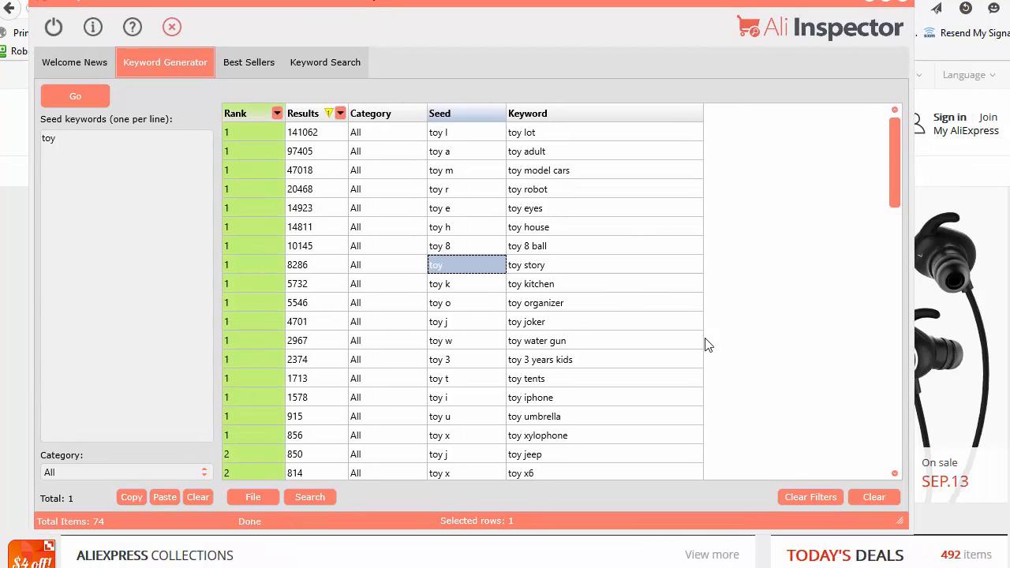
left_click(806, 499)
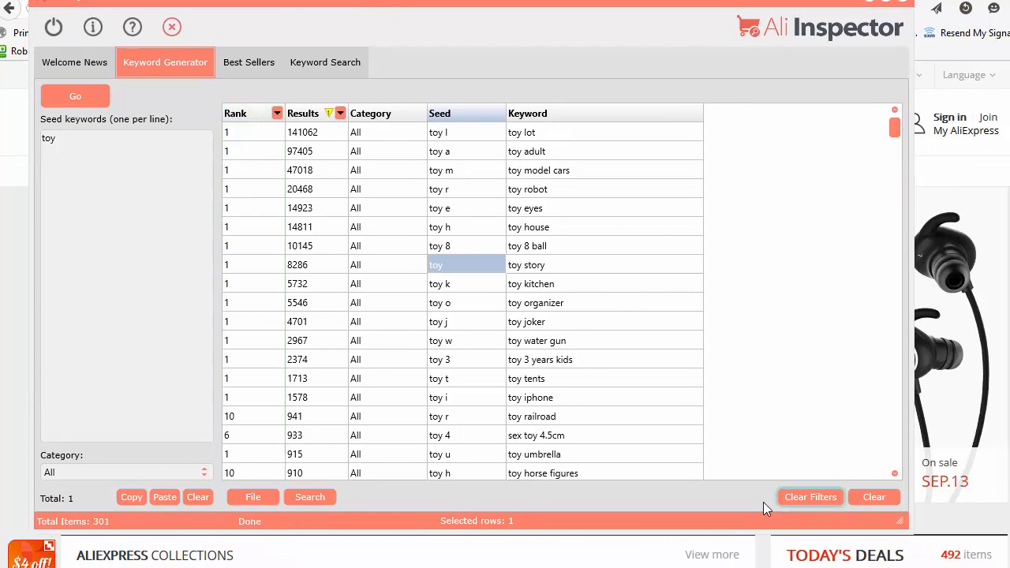
Step: Filter the keywords to Results greater than 50000 and sort them by Rank in ascending order
right_click(452, 220)
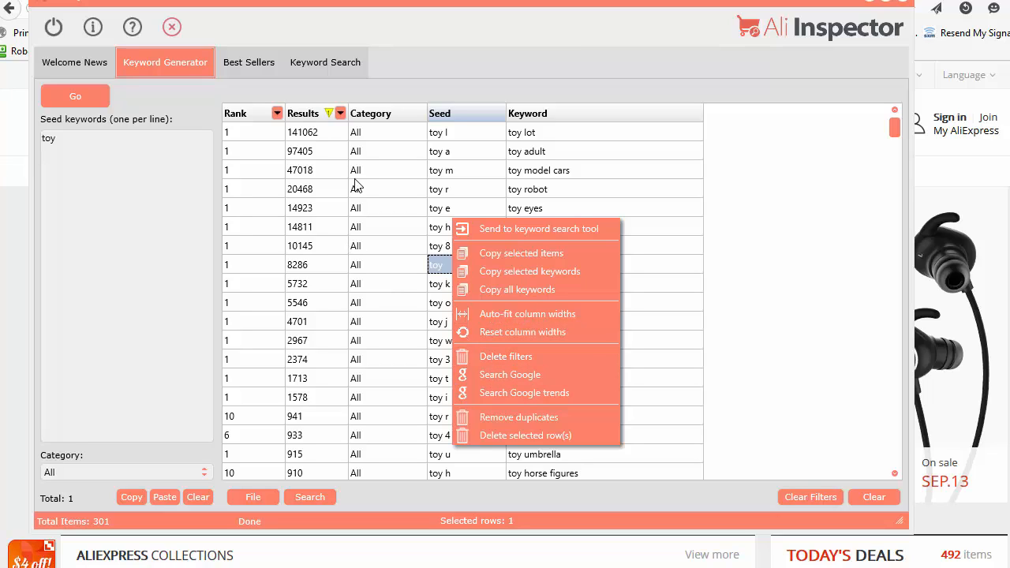
left_click(340, 114)
scroll(363, 182, "down", 5)
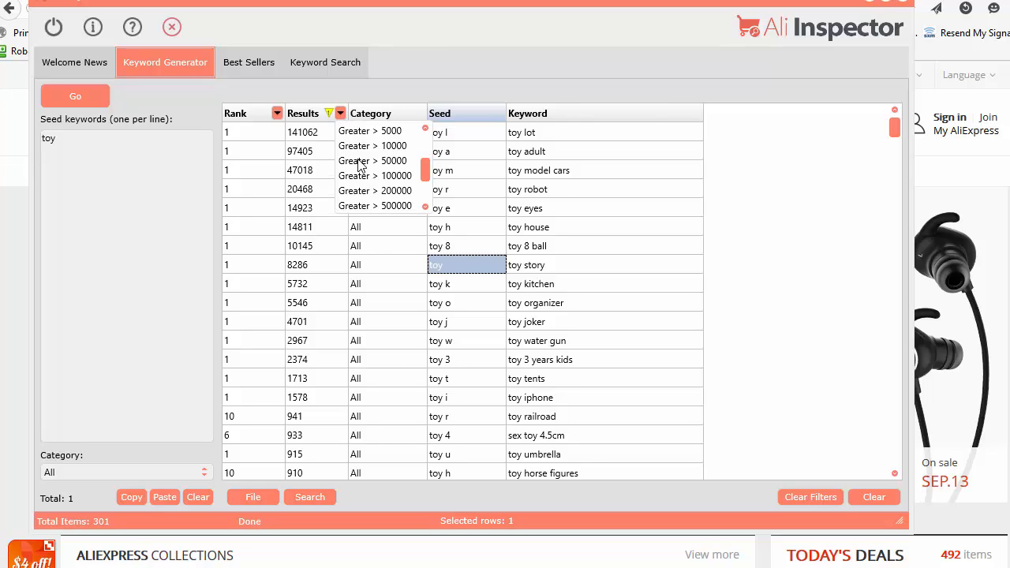
left_click(359, 161)
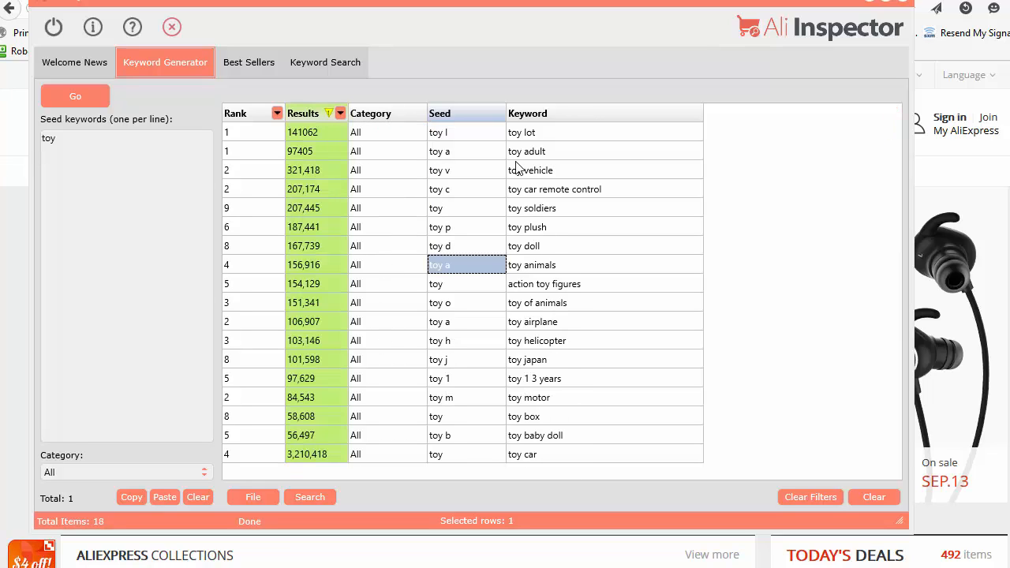
left_click(248, 115)
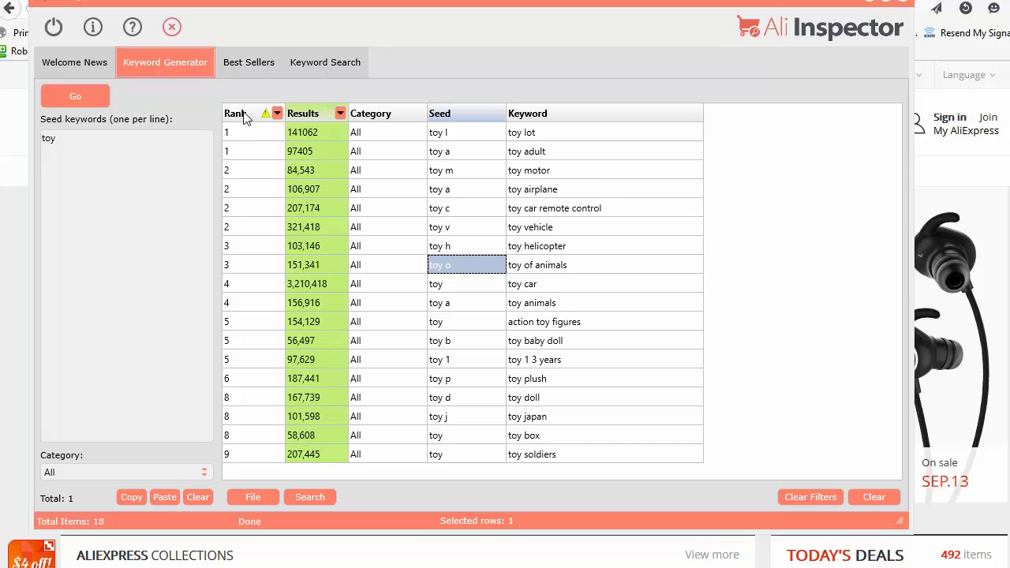
Step: Select individual keywords such as toy lot, toy vehicle and toy helicopter, and review the actions offered for toy helicopter
left_click_drag(534, 133, 538, 153)
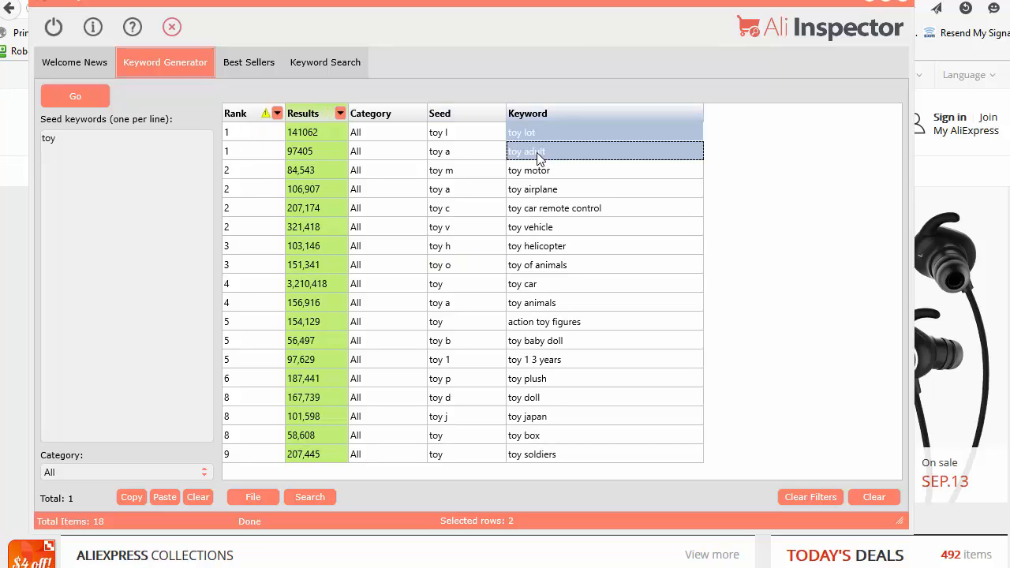
left_click(539, 155)
left_click(550, 175)
left_click(642, 134)
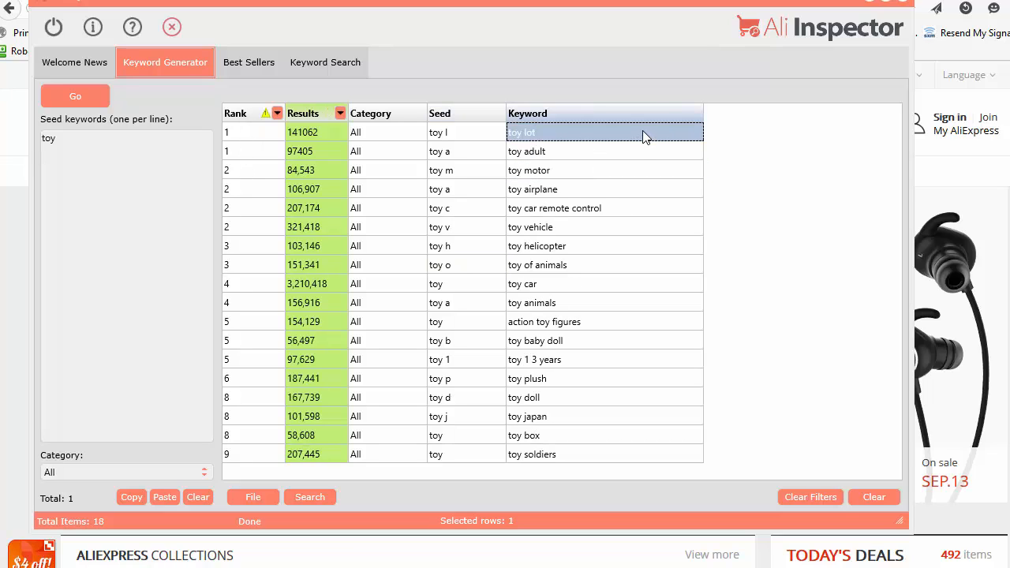
left_click(569, 229)
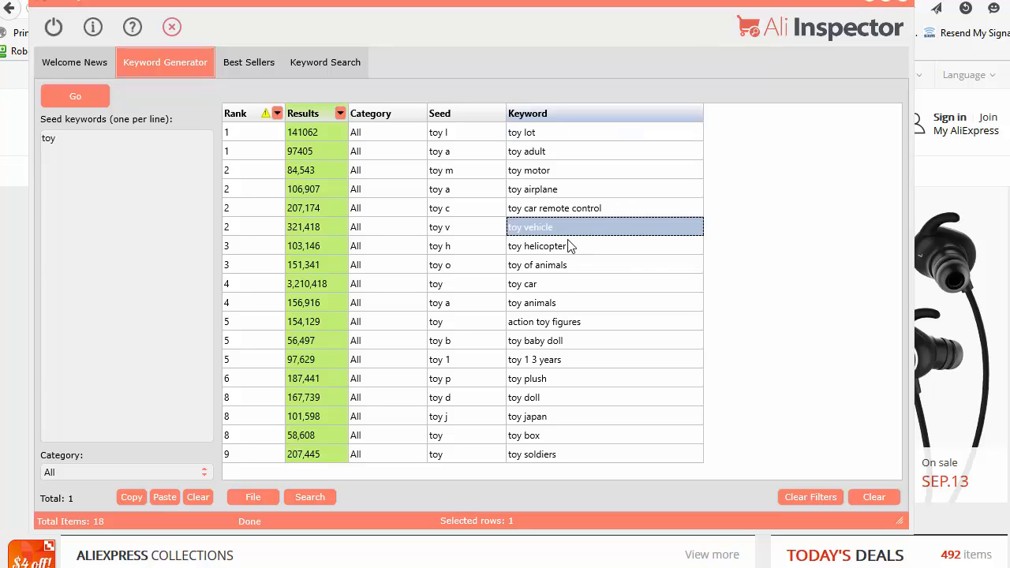
left_click(574, 244)
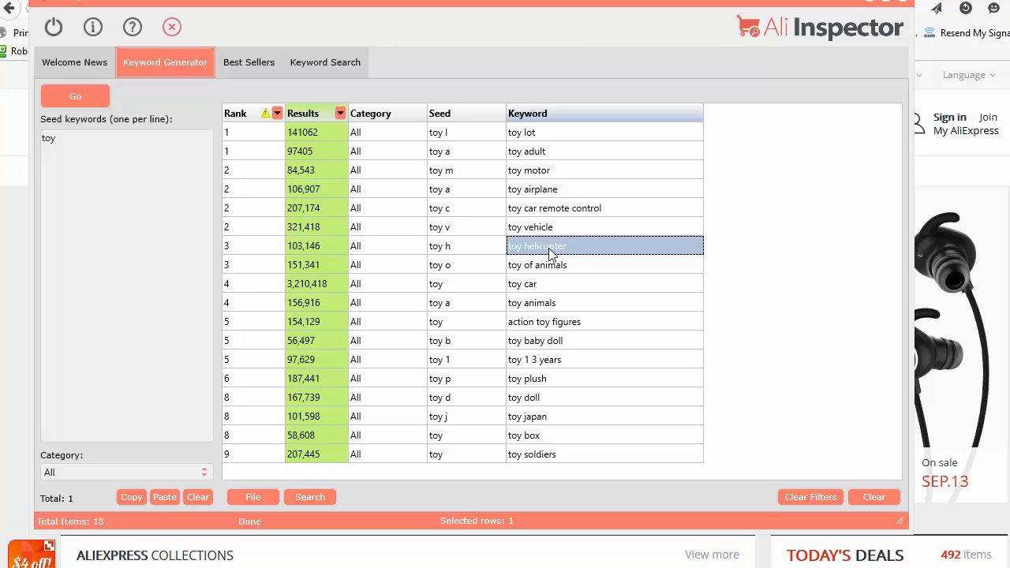
right_click(550, 252)
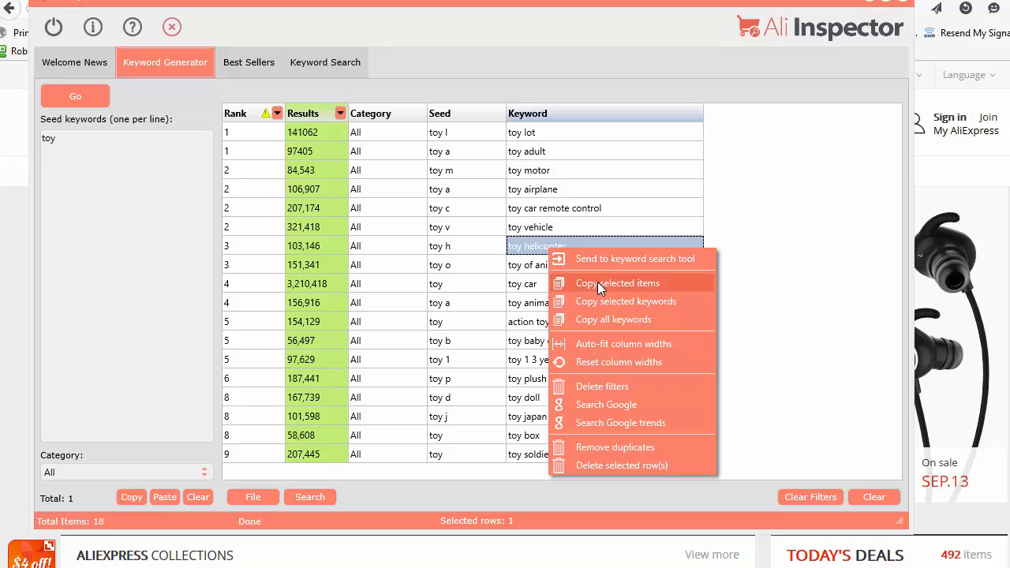
Step: Copy the Seed and Keyword cells from toy airplane through action toy figures and paste them into a blank Notepad document
left_click_drag(438, 192, 573, 322)
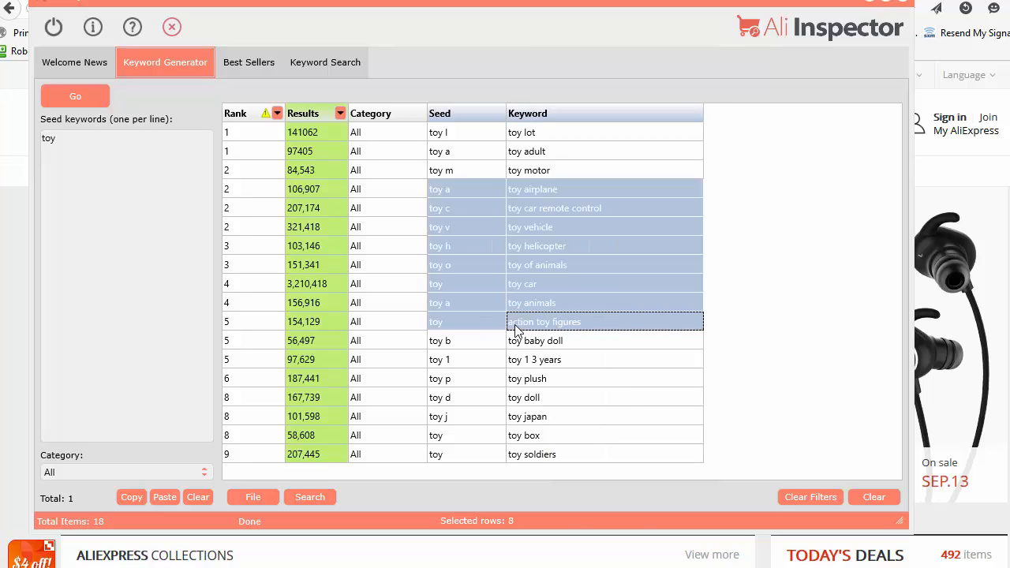
right_click(572, 320)
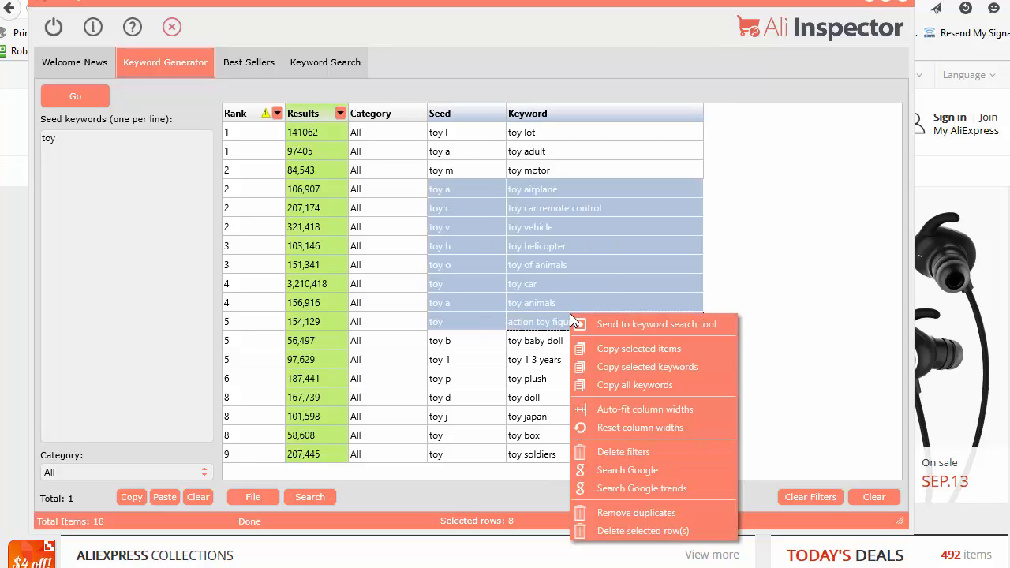
left_click(630, 349)
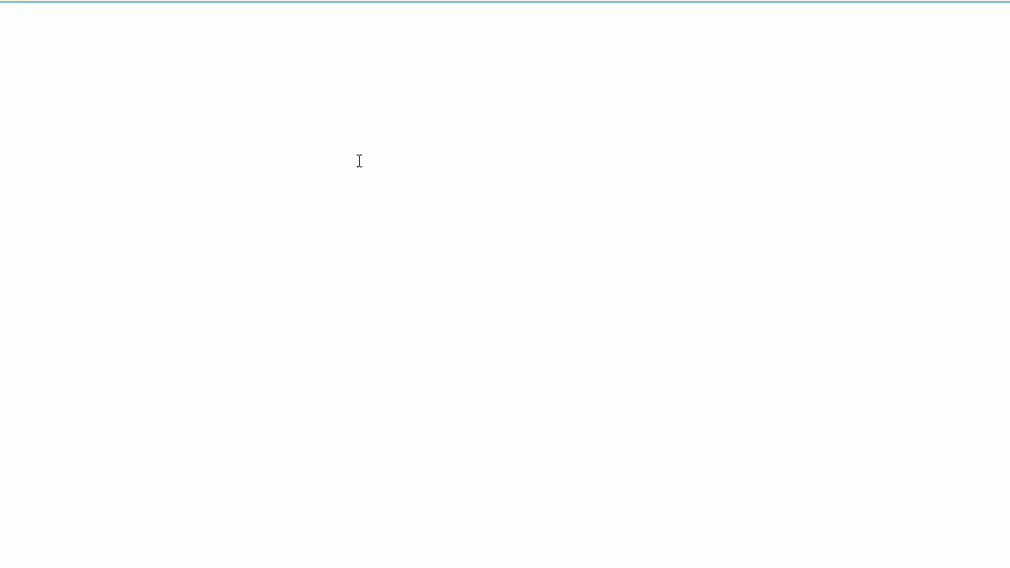
right_click(359, 161)
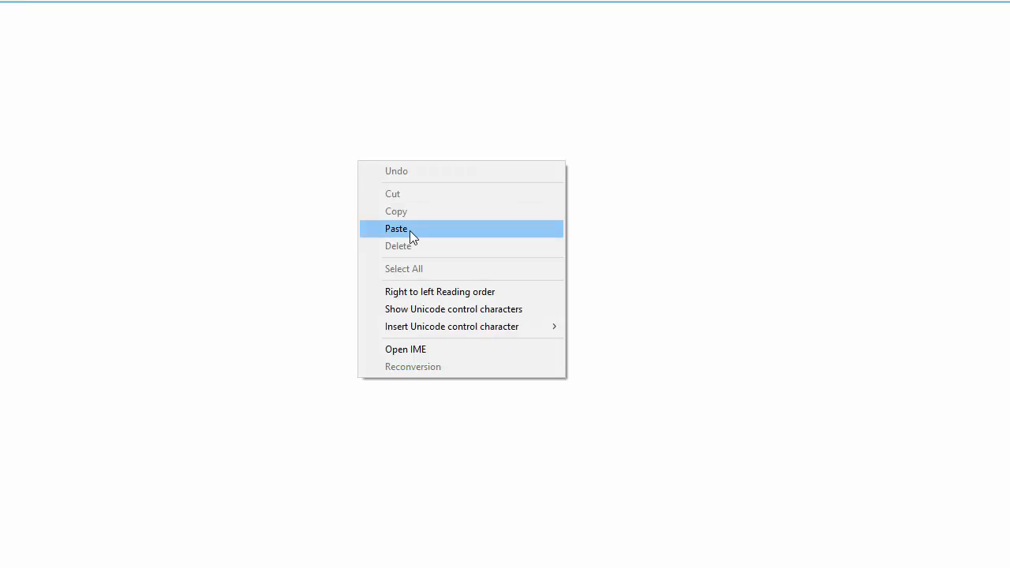
left_click(409, 230)
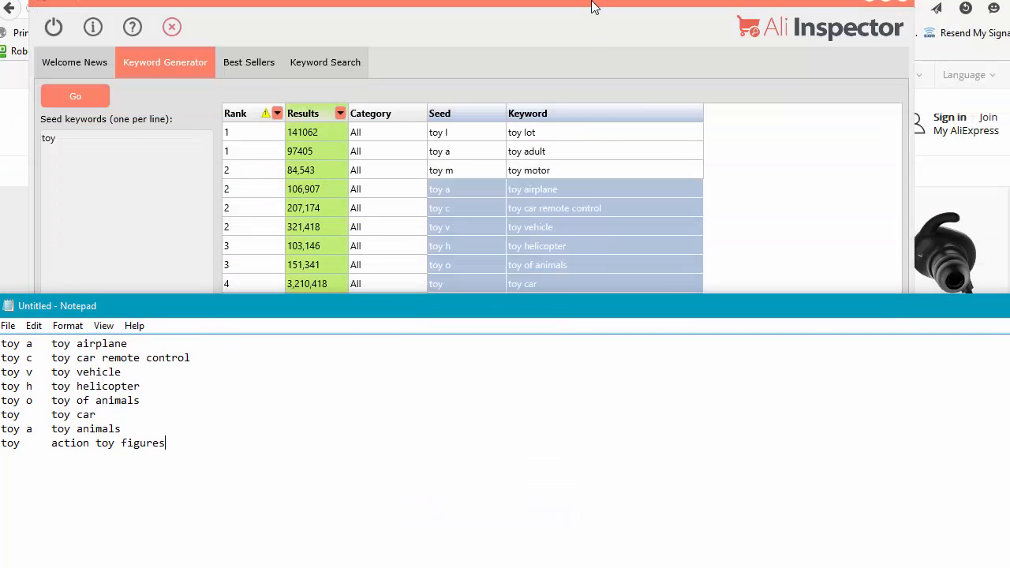
Step: Switch back to Ali Inspector, search Google for the toy motor keyword, and return to the keyword list
left_click(594, 7)
left_click(532, 267)
left_click(447, 173)
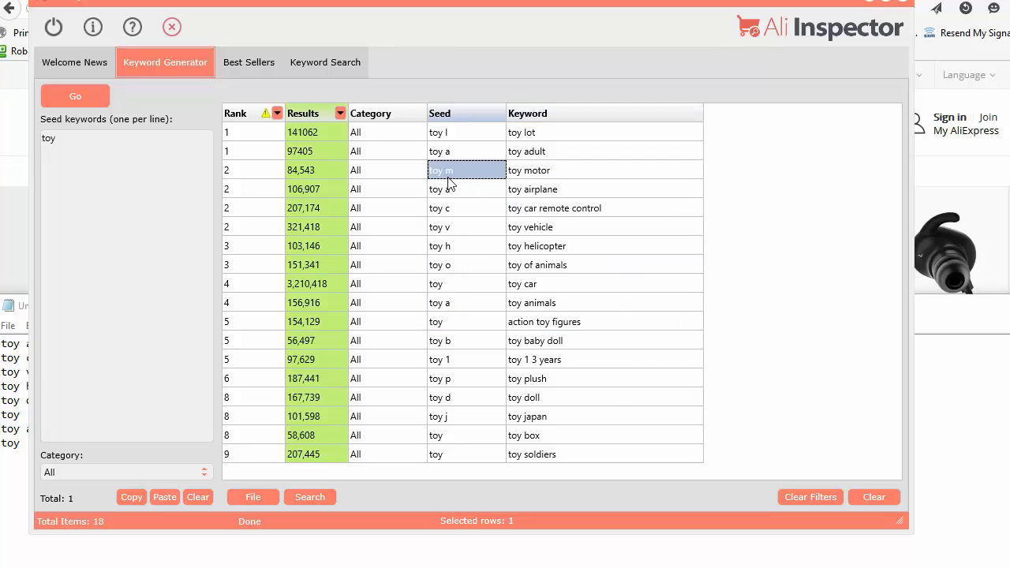
right_click(449, 182)
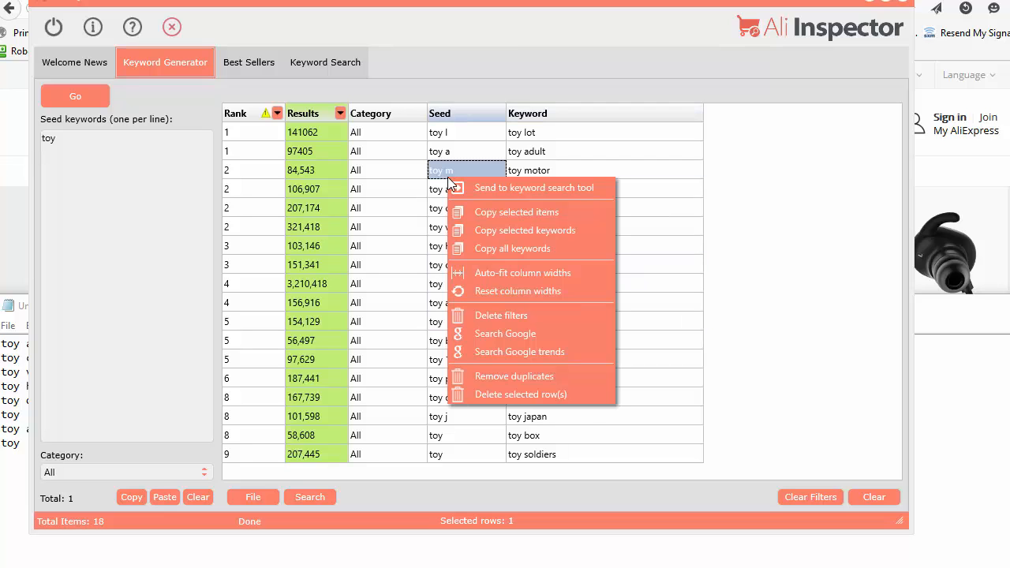
left_click(518, 335)
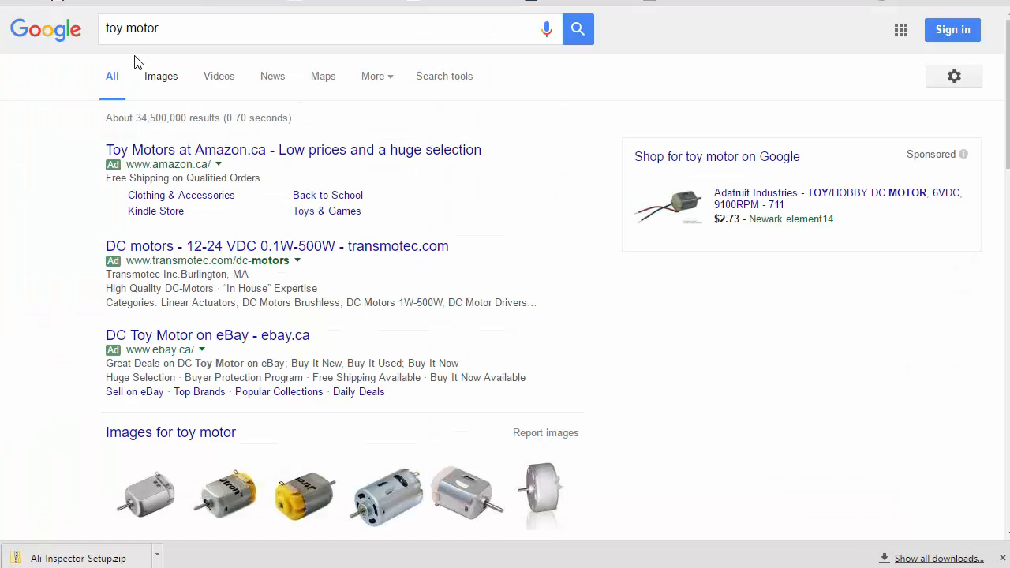
key("alt+F4")
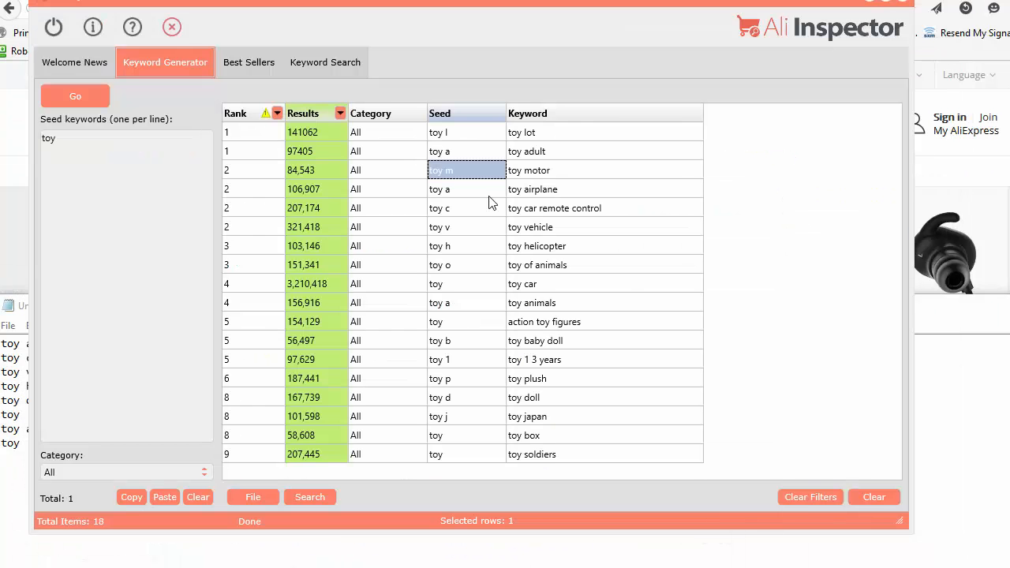
Step: Select the rows from toy airplane through toy plush, search Google for them, and return to the keyword list
left_click_drag(448, 187, 579, 380)
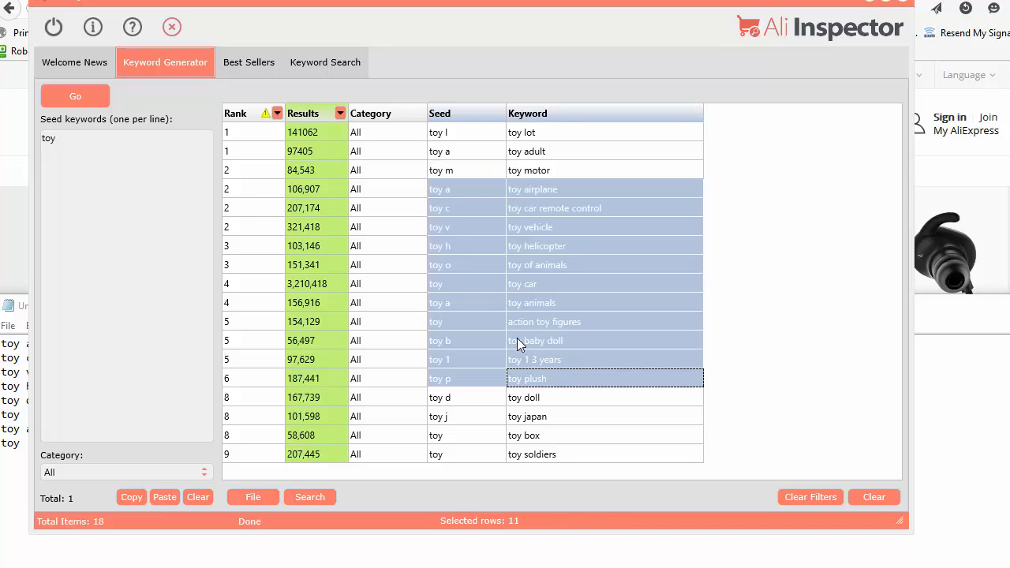
right_click(518, 340)
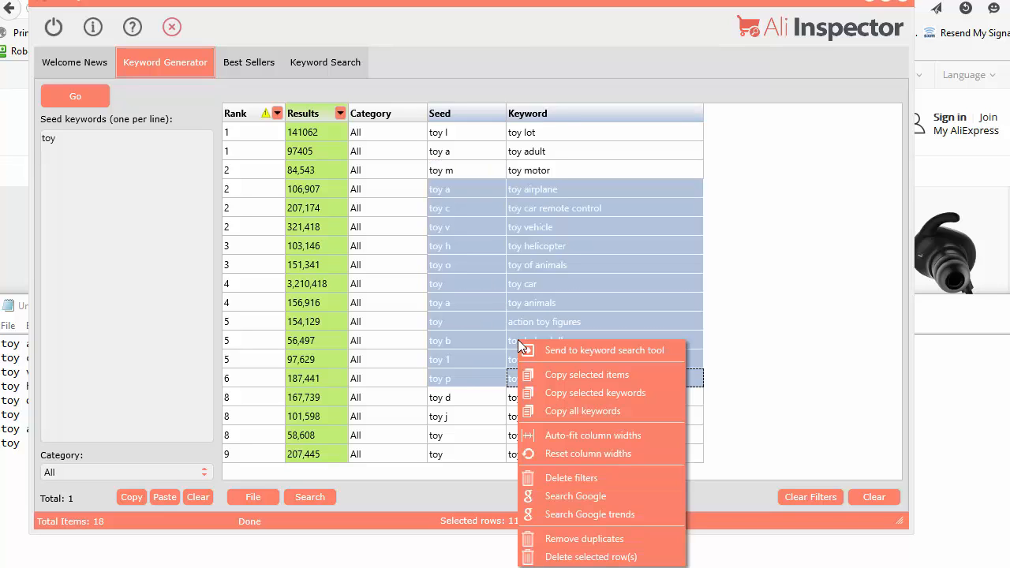
left_click(592, 498)
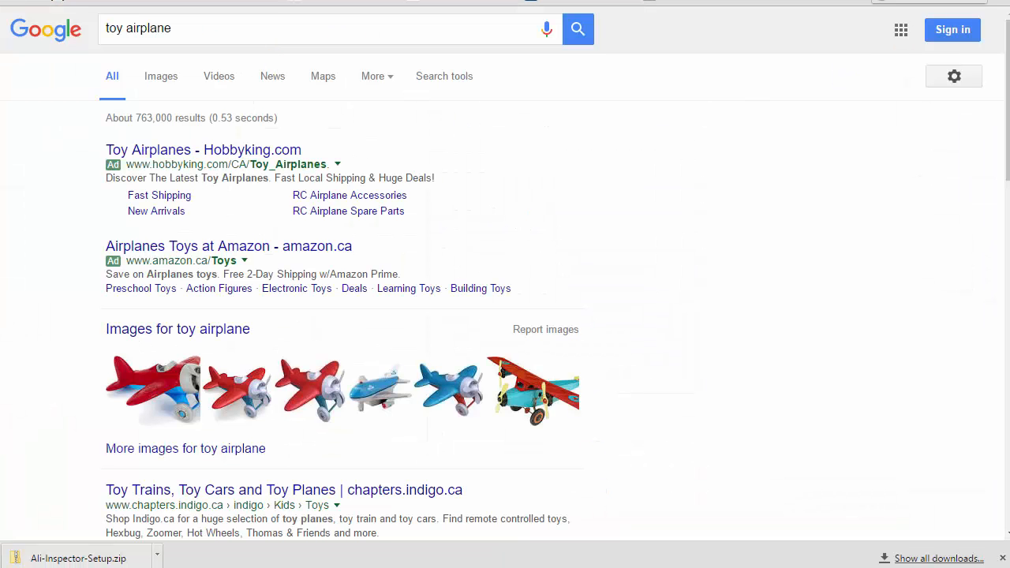
key("alt+F4")
Step: Look up toy helicopter in Google Trends, examine its interest over time, regions, related topics and queries, and return to the keyword list
right_click(518, 251)
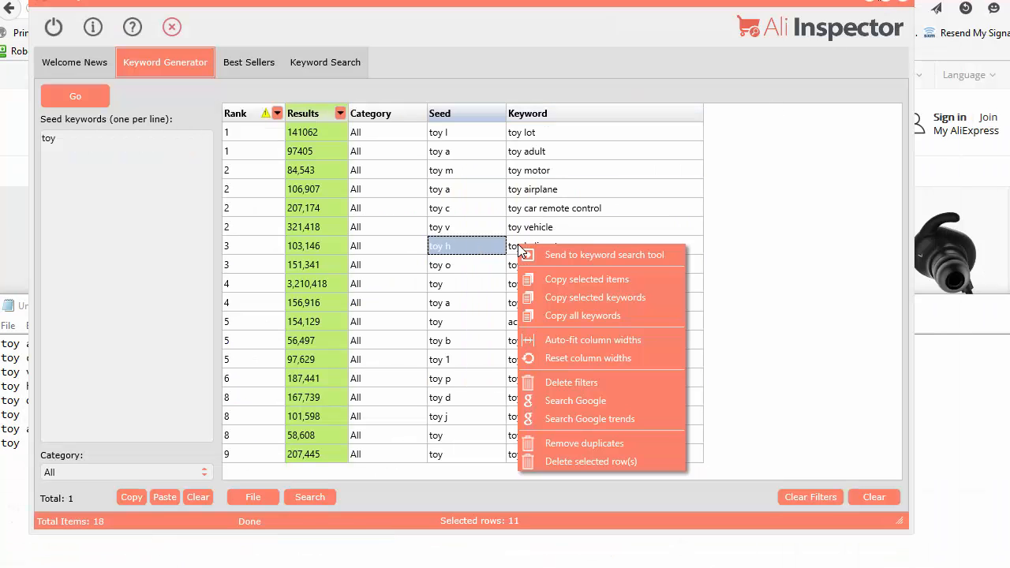
left_click(588, 419)
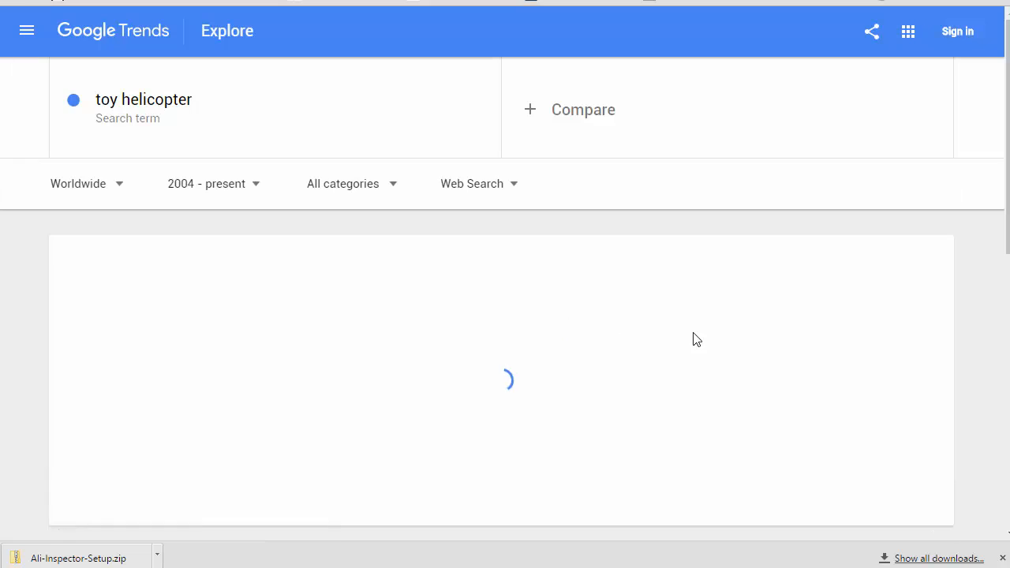
scroll(974, 404, "down", 2)
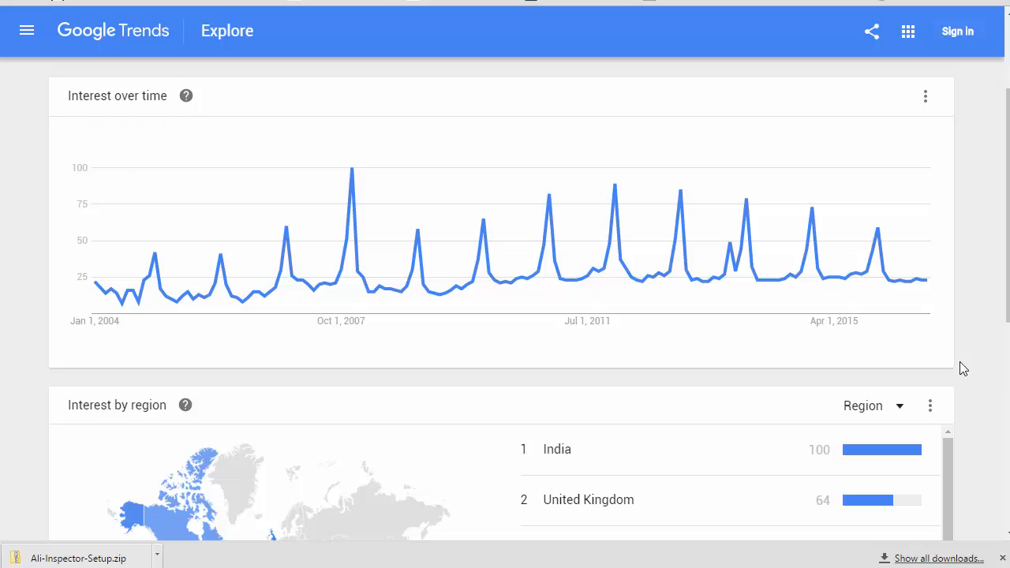
scroll(805, 361, "down", 3)
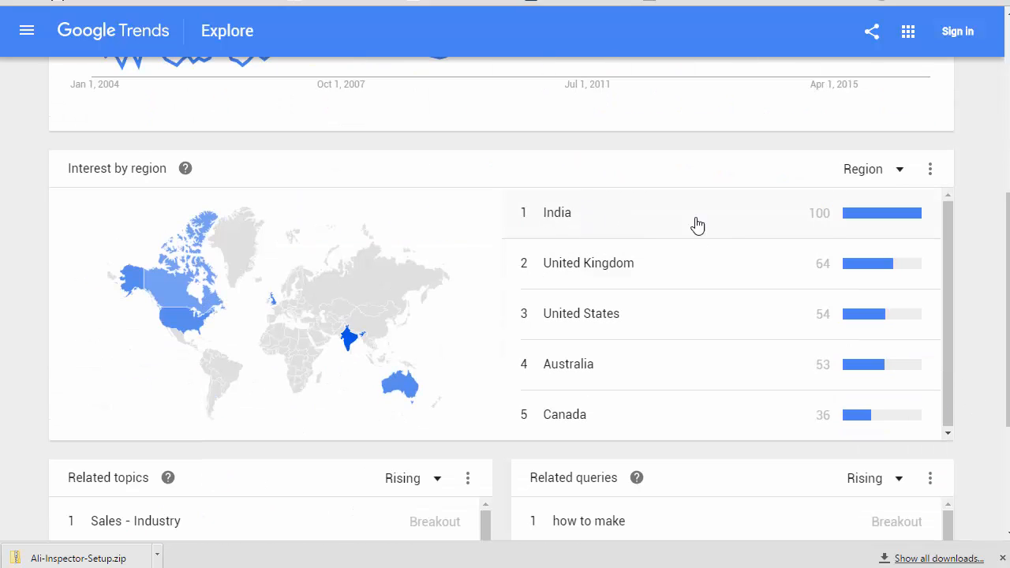
scroll(749, 388, "down", 3)
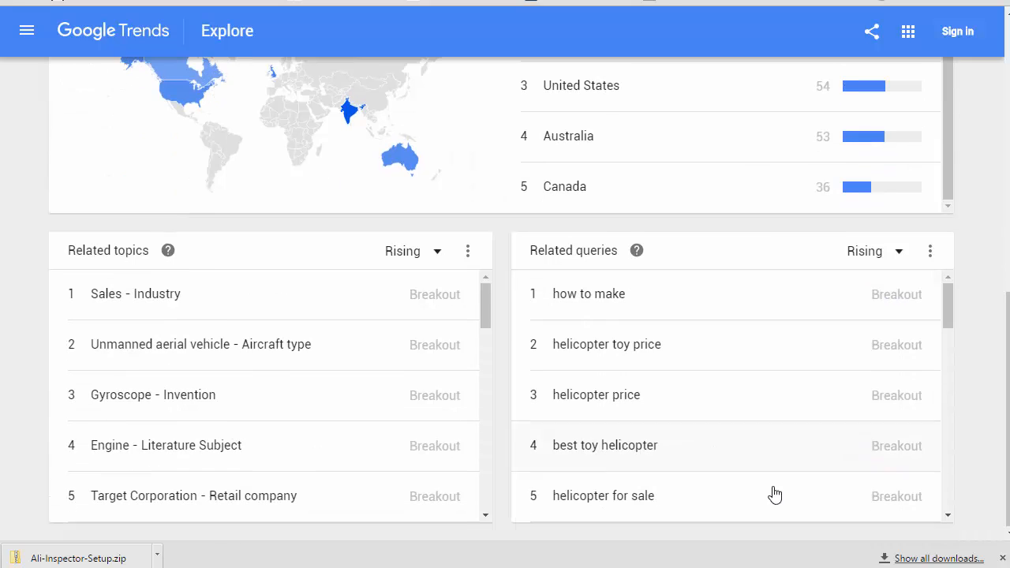
scroll(659, 470, "down", 1)
scroll(659, 469, "down", 3)
scroll(264, 316, "down", 5)
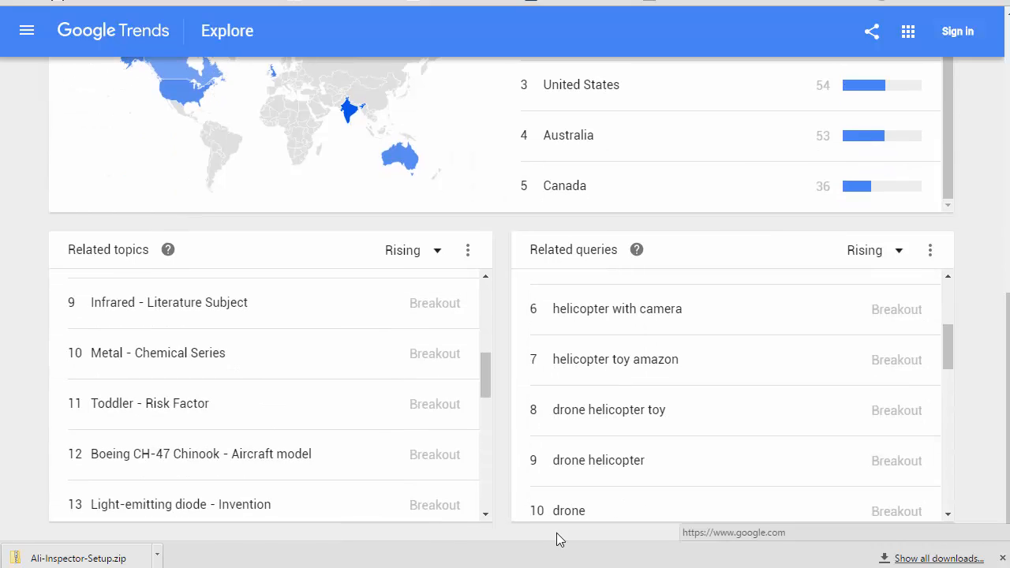
scroll(985, 482, "up", 3)
scroll(985, 474, "up", 5)
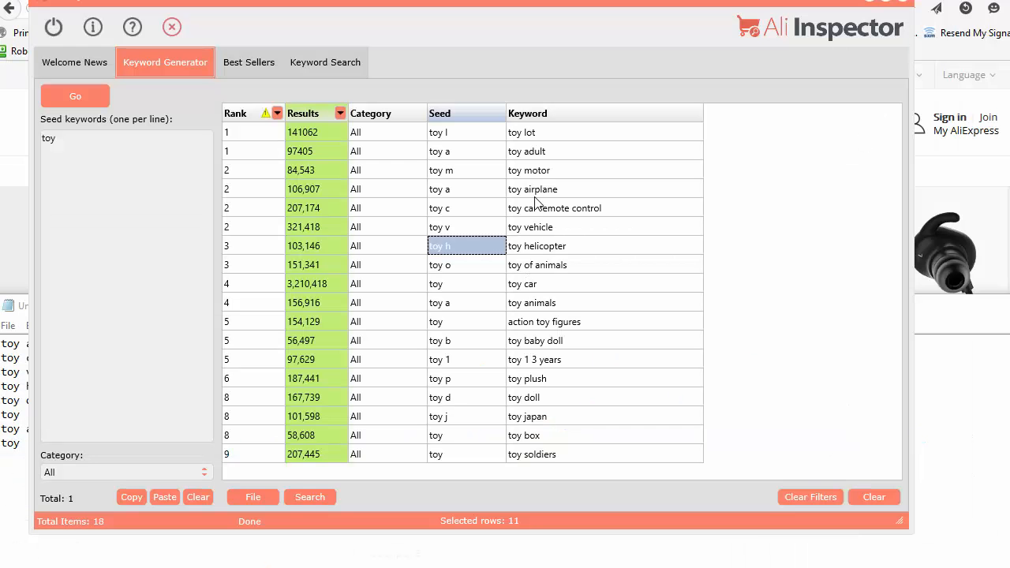
Step: Send the toy helicopter keyword to the keyword search tool and make the Ali Inspector window slightly taller
left_click(531, 171)
left_click(567, 193)
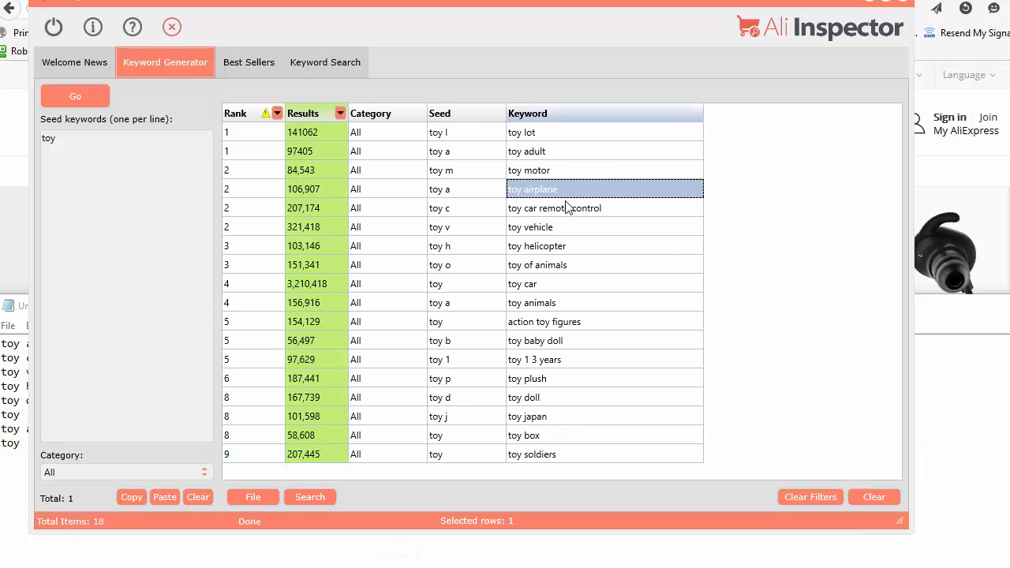
left_click(560, 250)
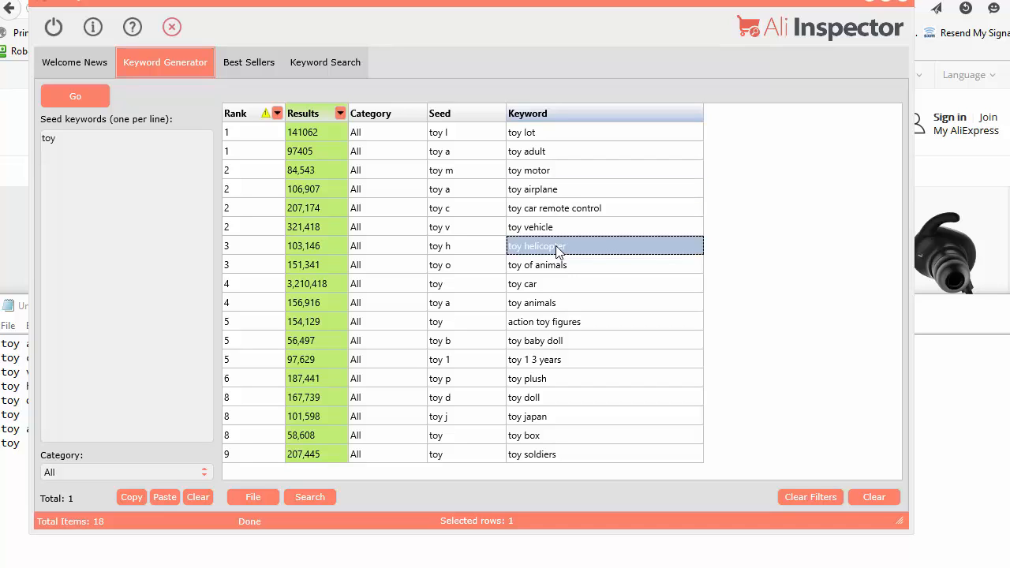
right_click(558, 248)
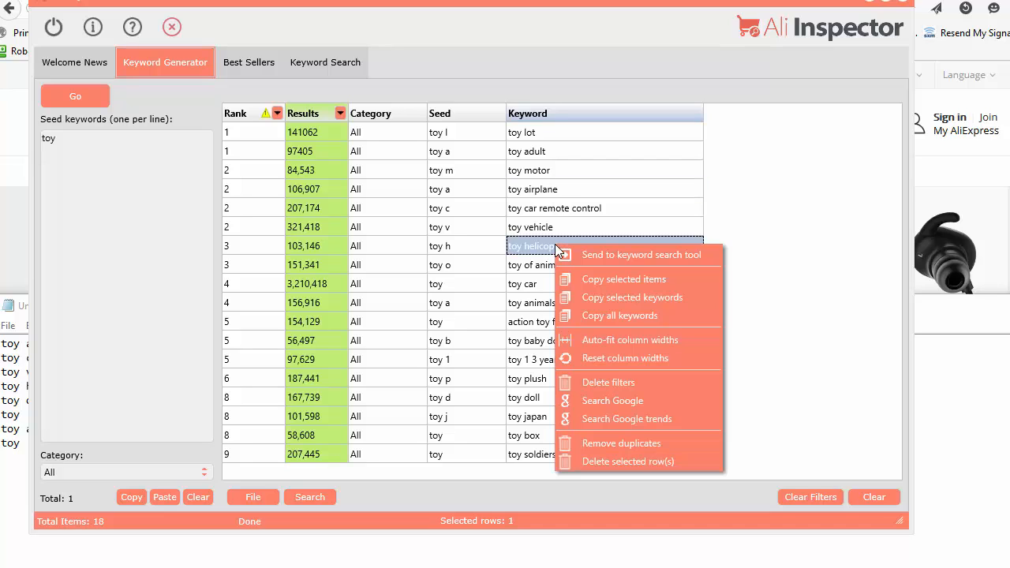
left_click(637, 259)
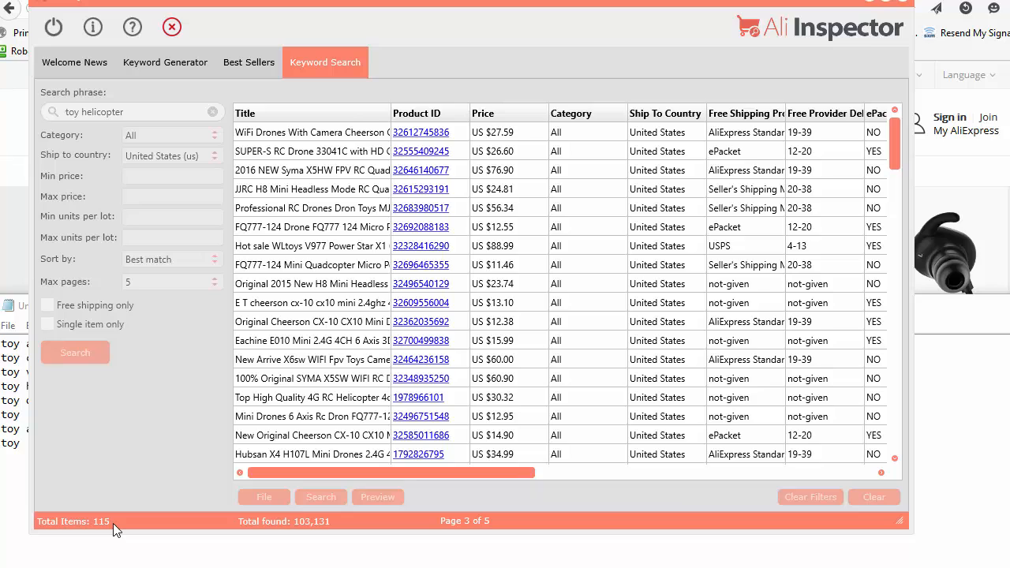
left_click_drag(117, 534, 119, 562)
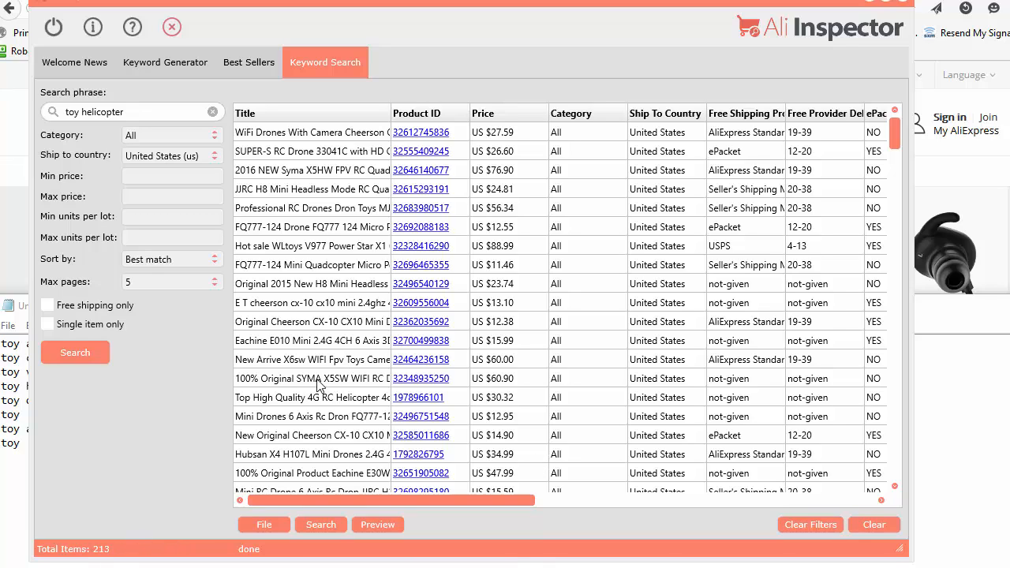
Step: Clear the Keyword Generator's result filters and search within its keyword list for "iph"
left_click(151, 60)
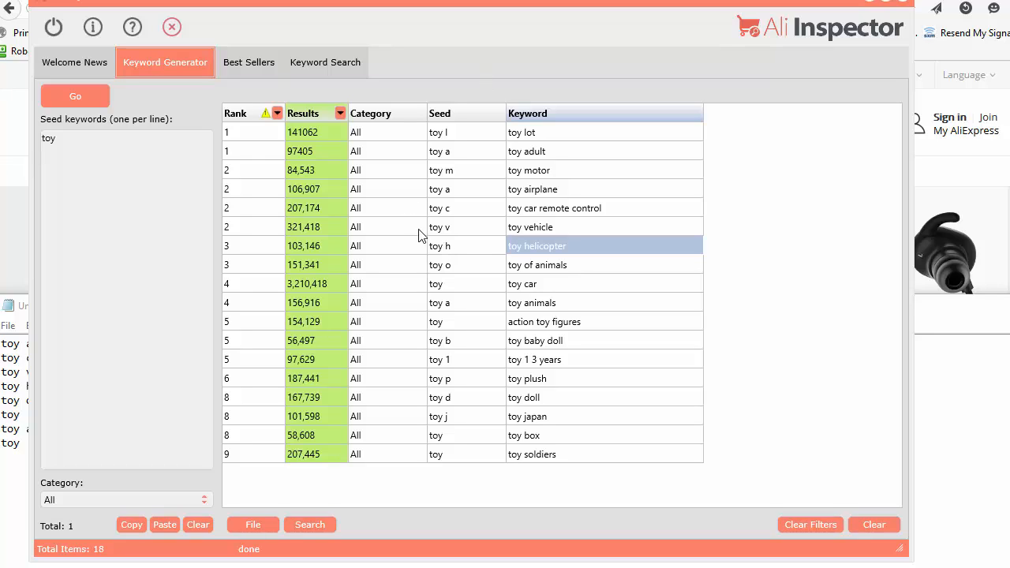
left_click(805, 526)
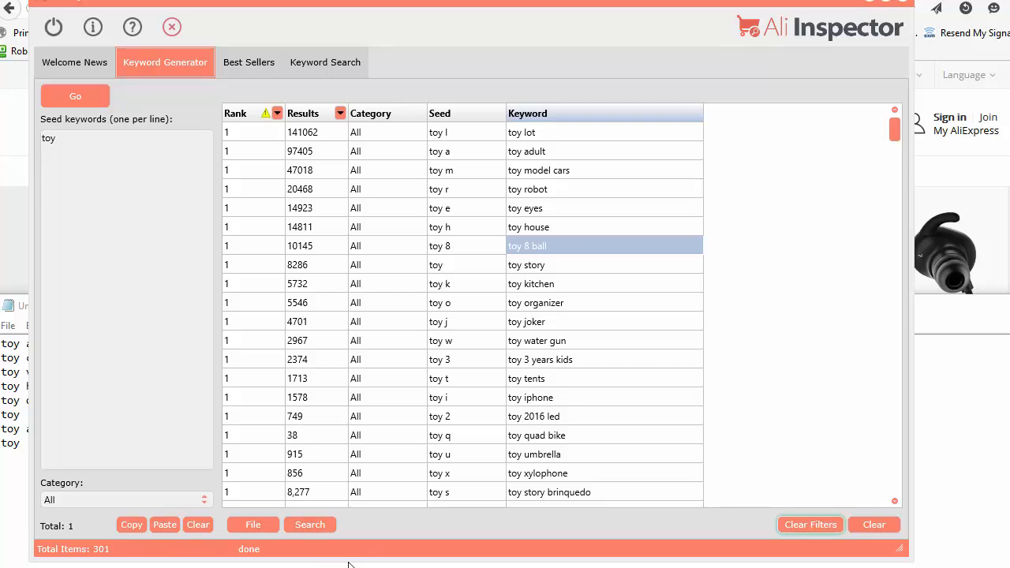
left_click(309, 527)
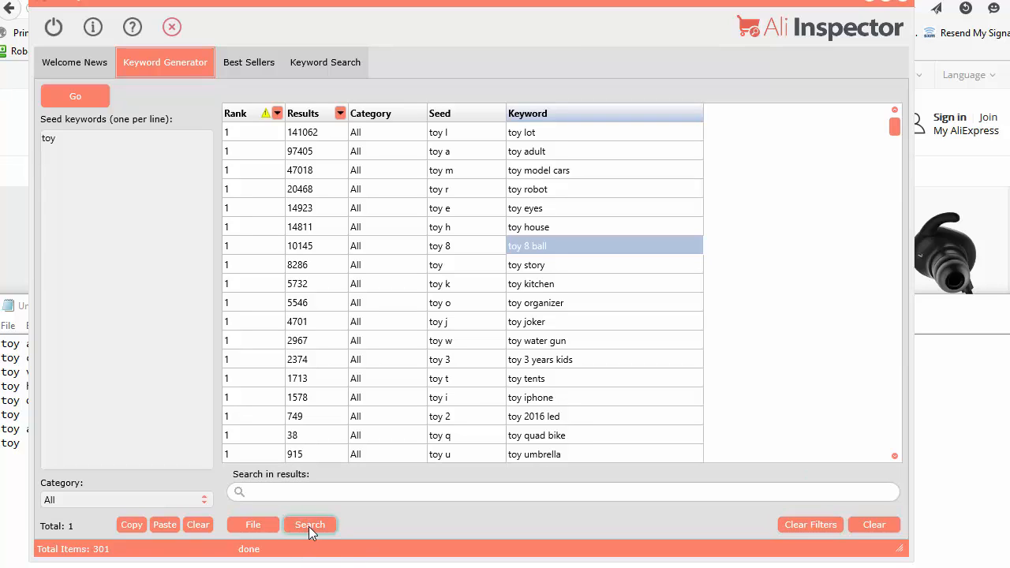
left_click(312, 491)
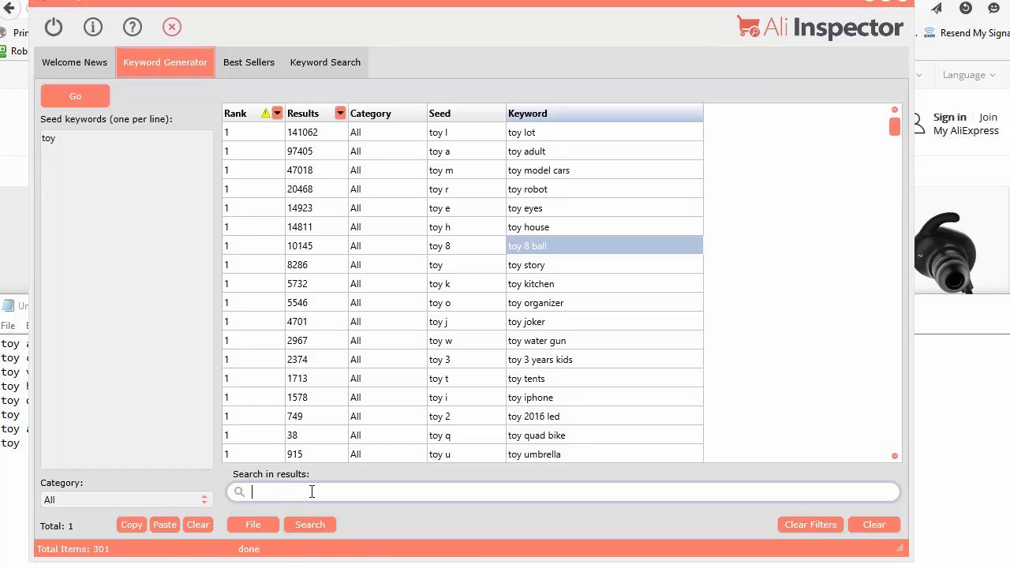
type("ip")
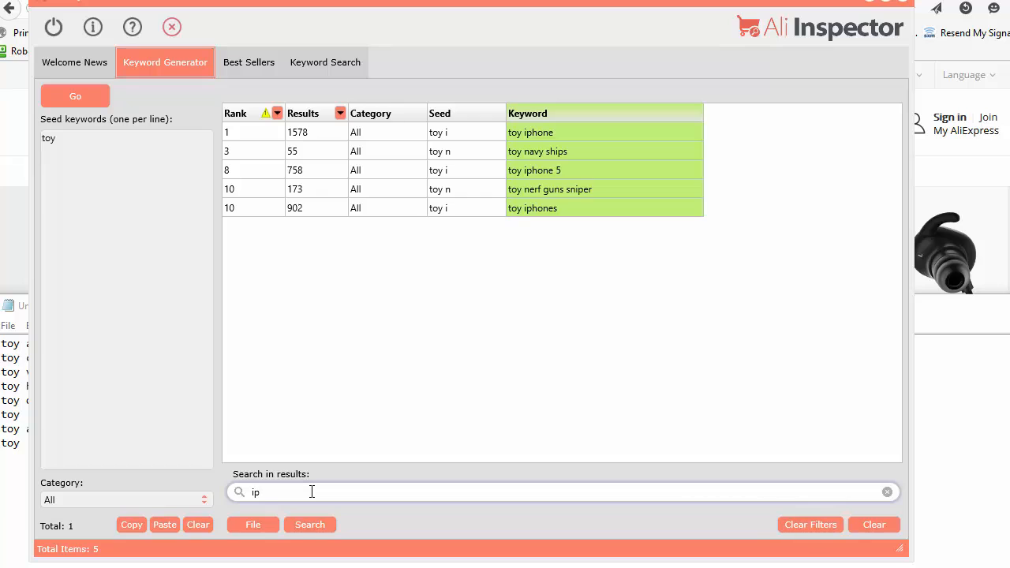
type("h")
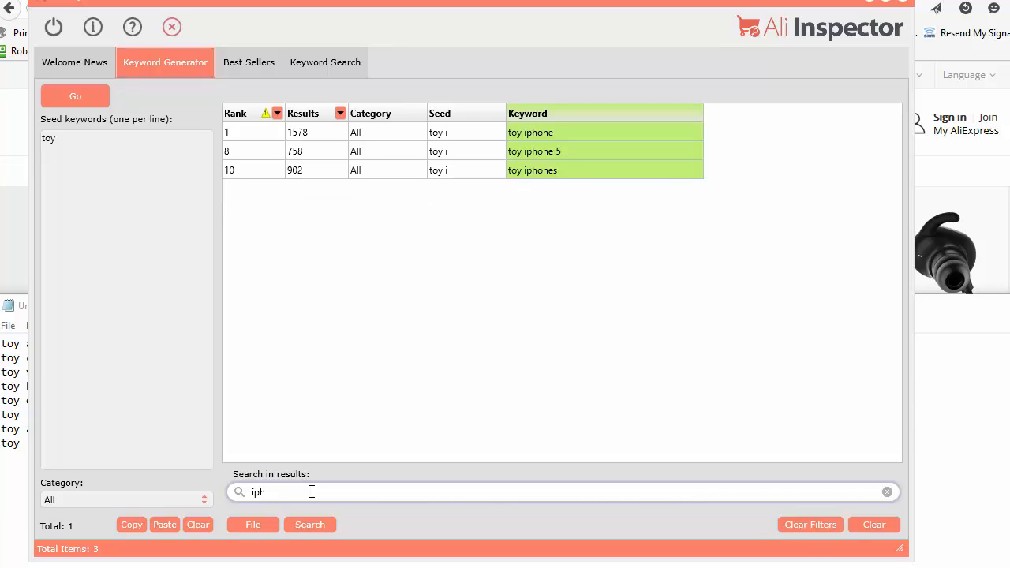
Step: Replace the search text for the keyword results with "qua"
key("BackSpace")
key("BackSpace")
key("BackSpace")
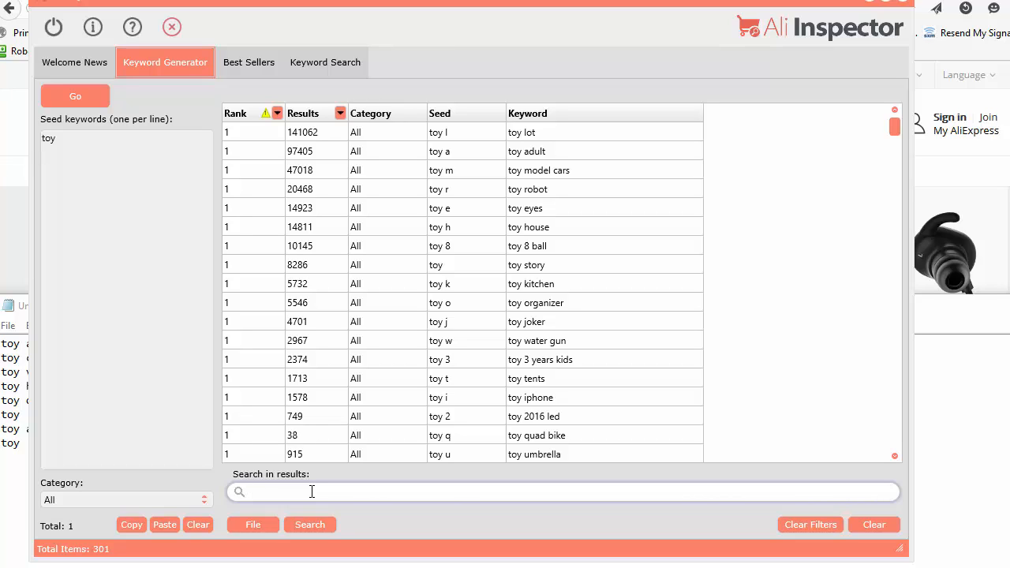
type("qua")
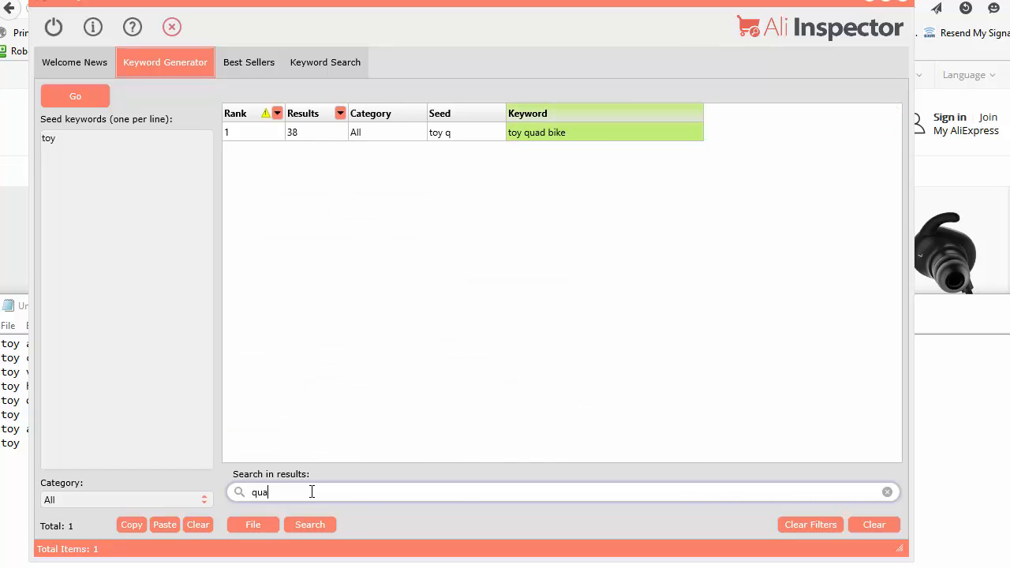
Step: Search the keyword results for "3" and filter the Results column to values greater than 5000
key("BackSpace")
key("BackSpace")
key("BackSpace")
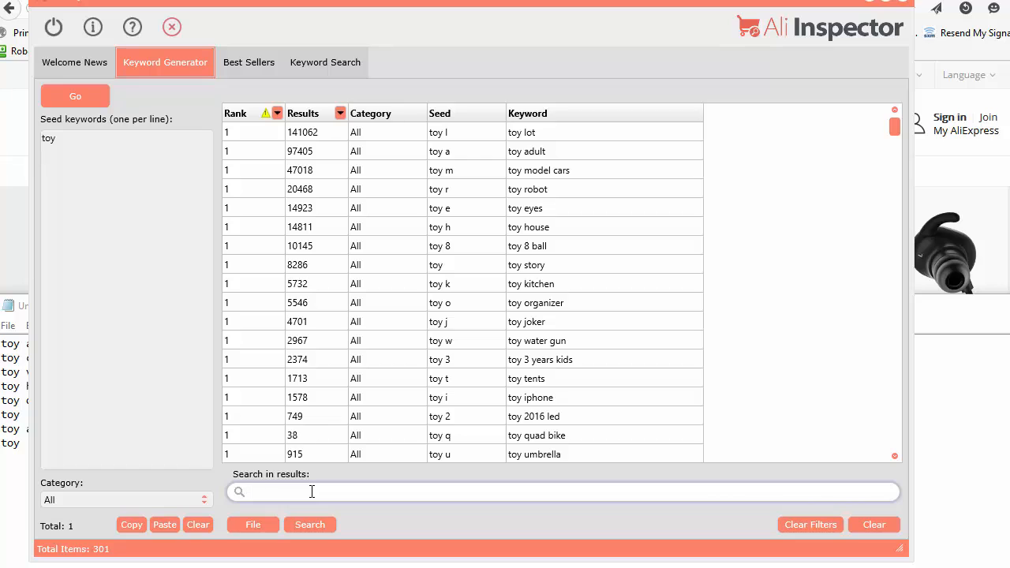
type("3")
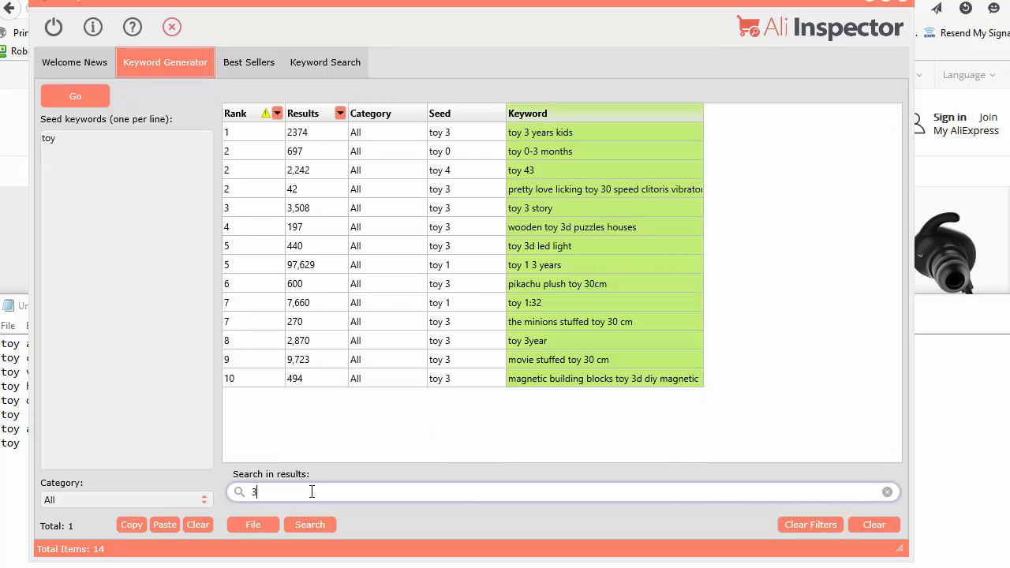
left_click(340, 114)
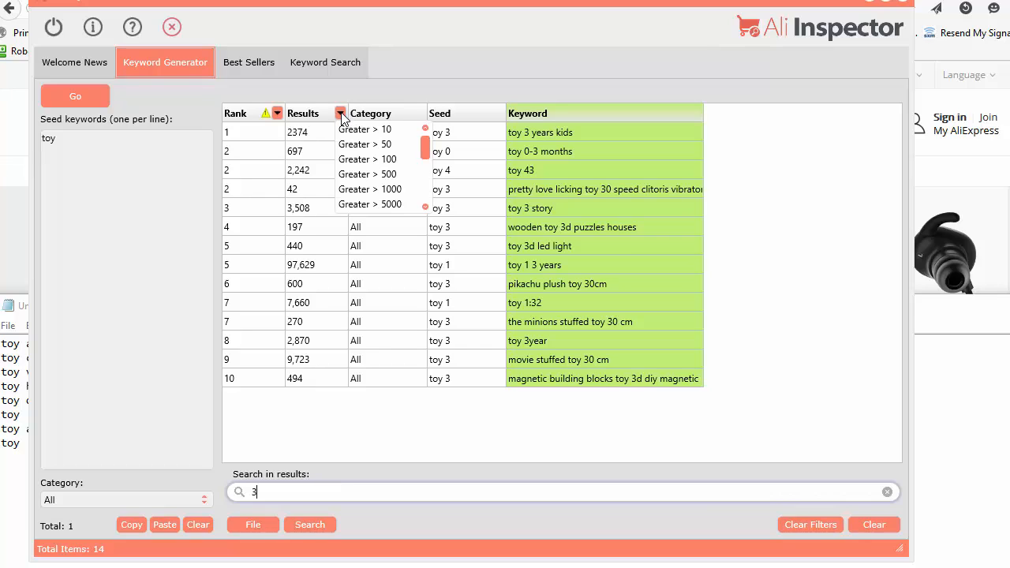
left_click(361, 204)
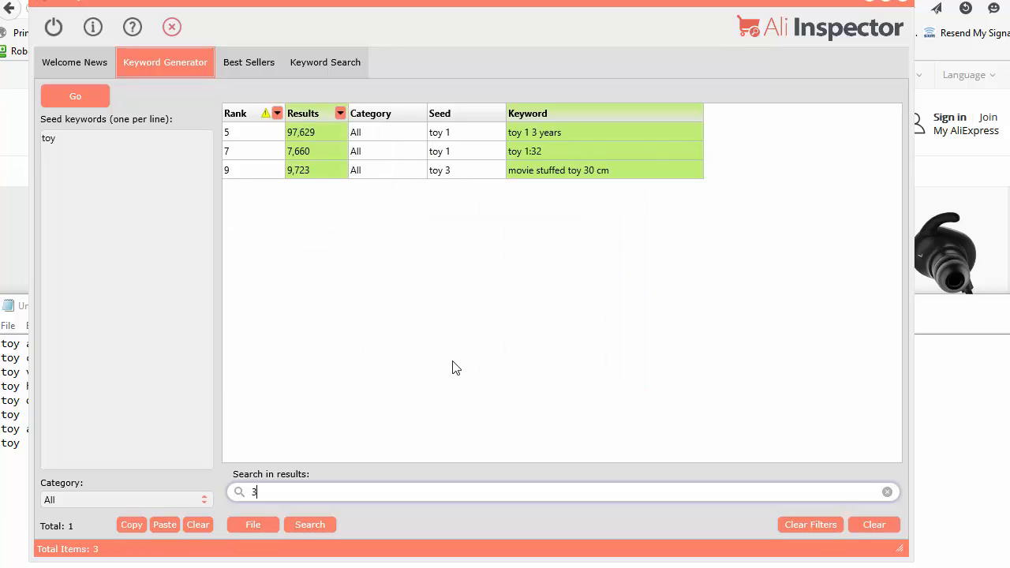
Step: Clear the result filters and the search text, and hide the search box below the keyword list
left_click(814, 525)
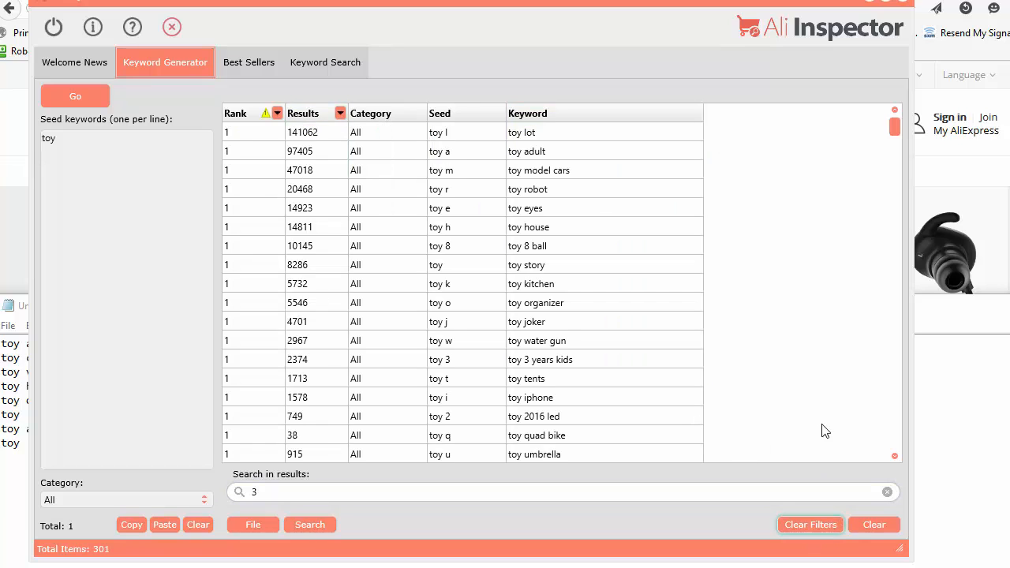
left_click(885, 493)
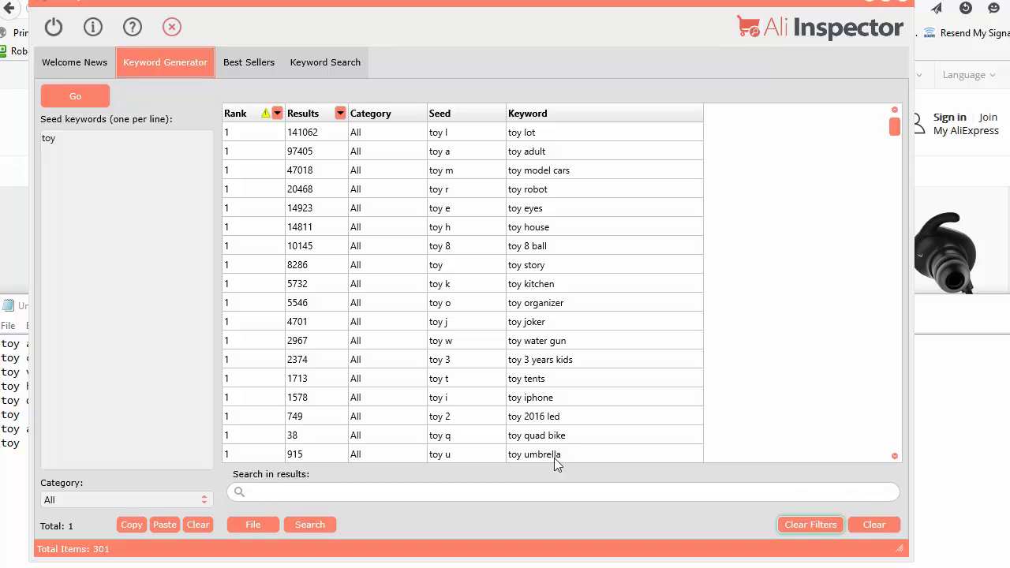
left_click(311, 525)
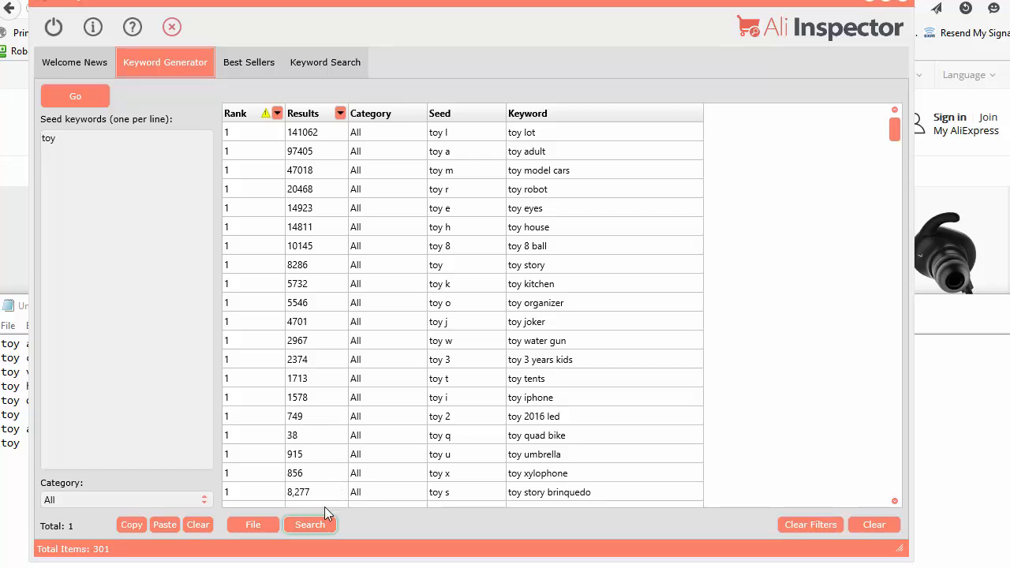
Step: Reduce the Ali Inspector window's height and review the save, load and folder options for the keyword list
left_click_drag(496, 560, 494, 489)
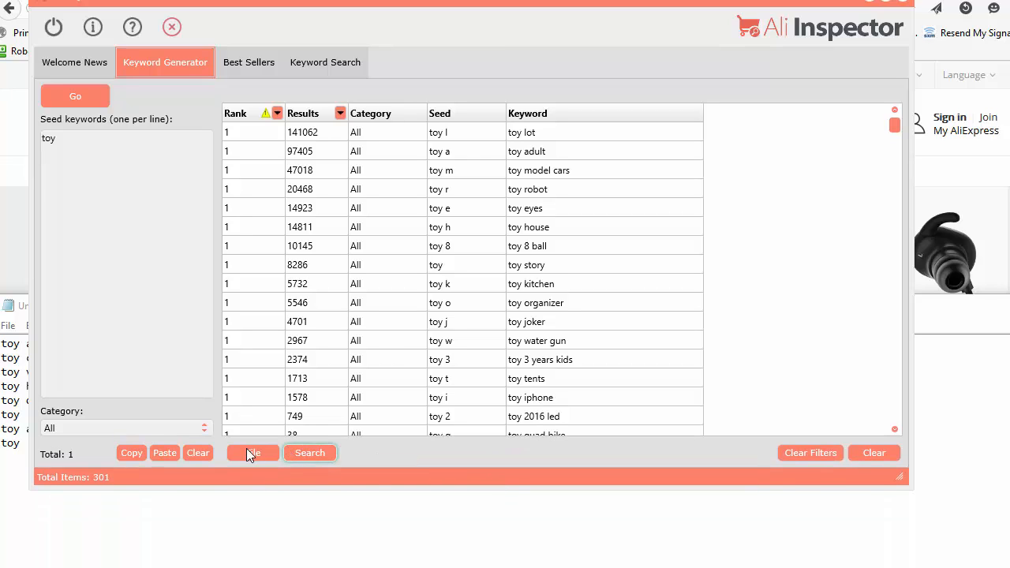
left_click(247, 450)
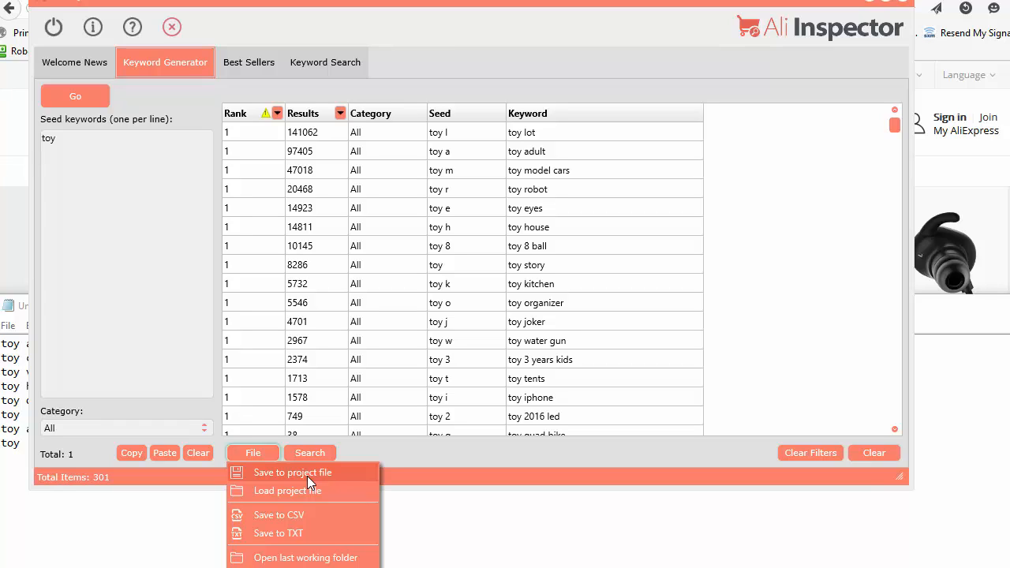
left_click(463, 254)
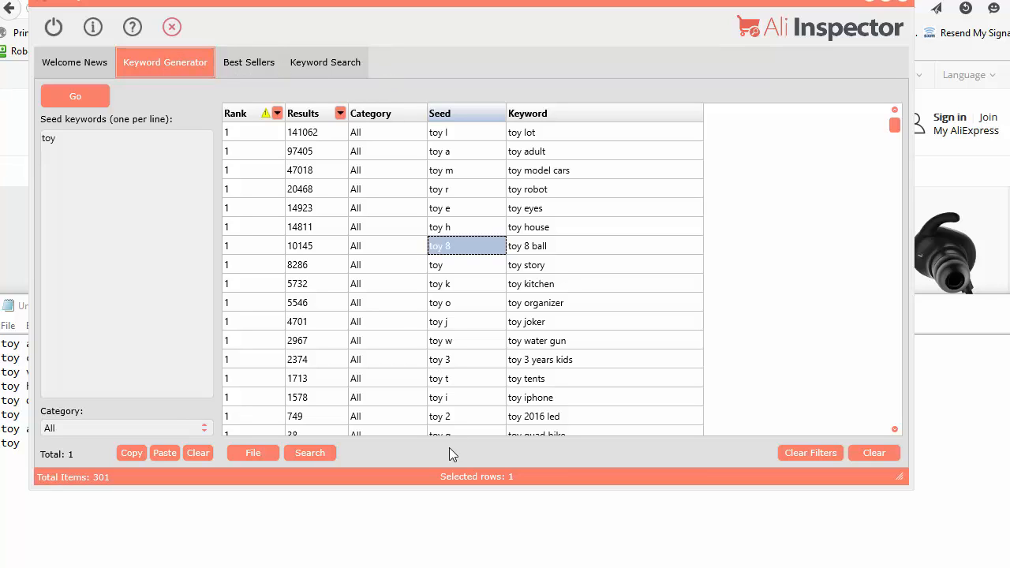
left_click(256, 454)
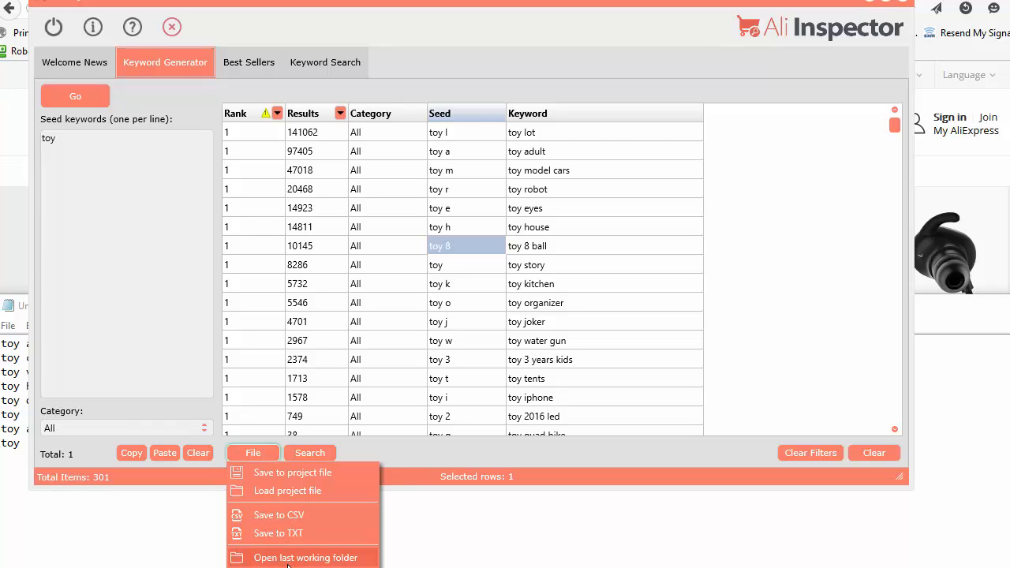
left_click(450, 490)
left_click_drag(449, 488, 447, 464)
Step: Save the keyword list as the project file untitled.aikg in the AliInspector folder
left_click(269, 428)
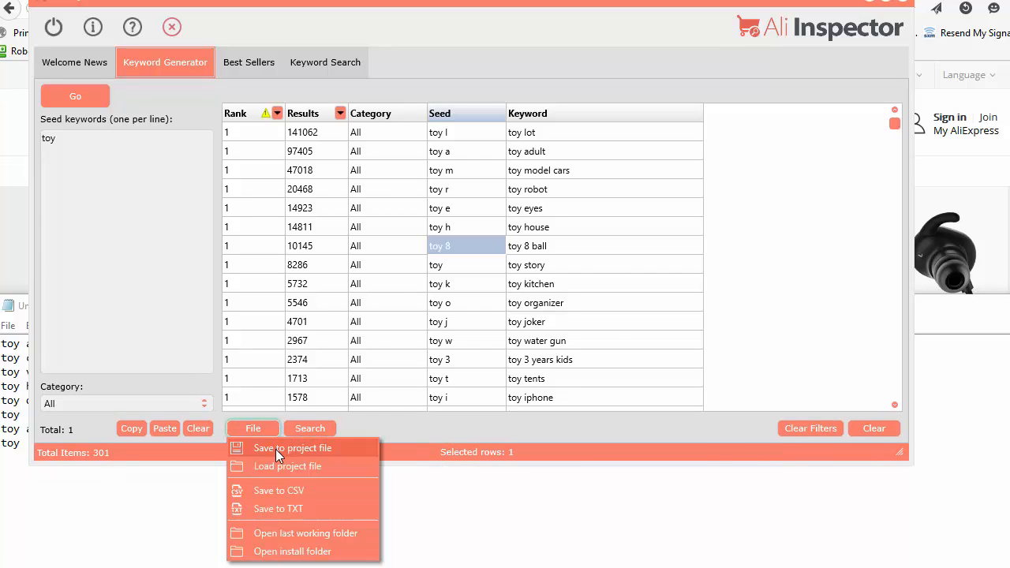
left_click(275, 448)
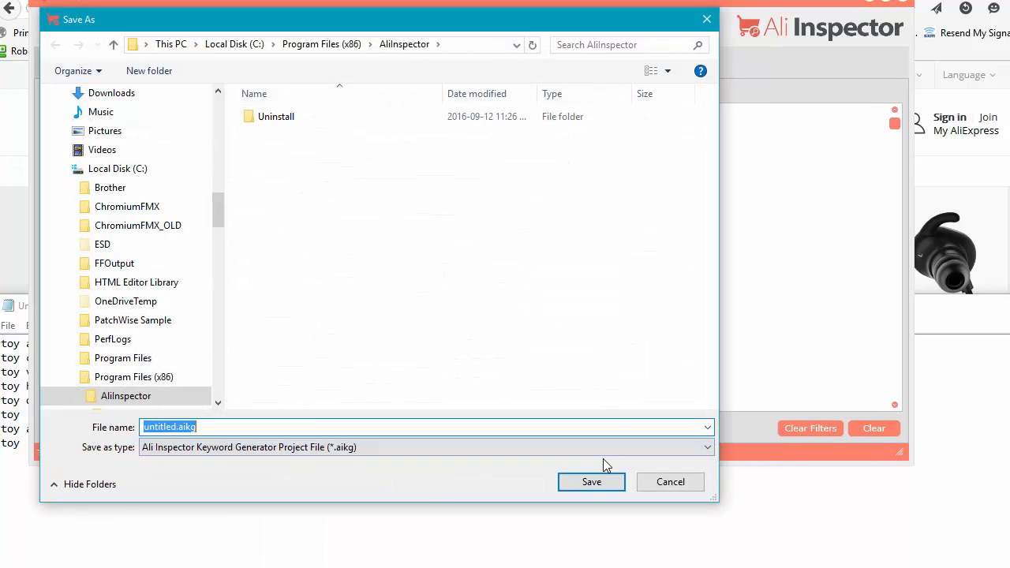
left_click(591, 482)
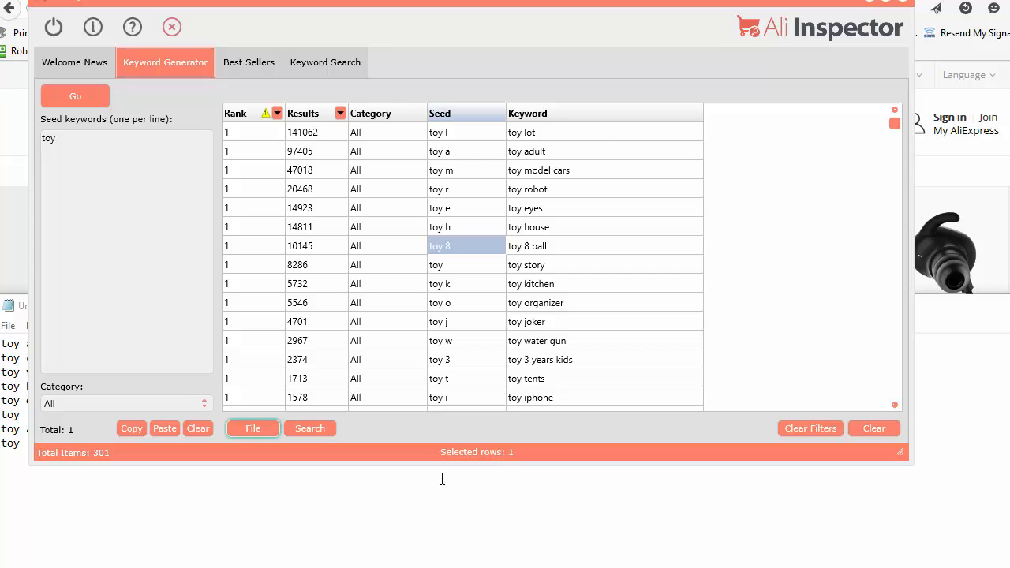
Step: Open the last working folder, select the saved untitled.aikg file, and close the folder window
left_click(253, 427)
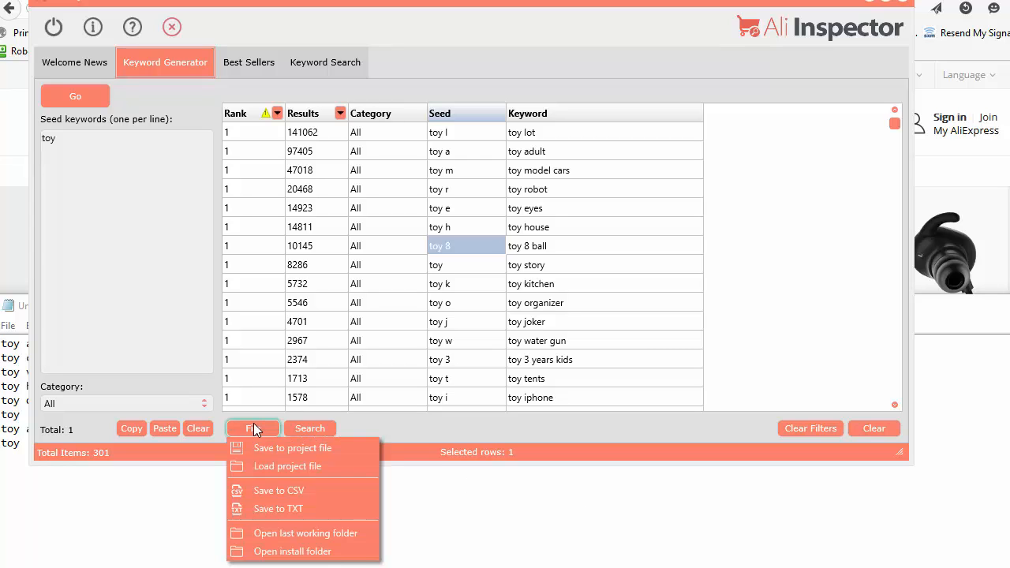
left_click(329, 536)
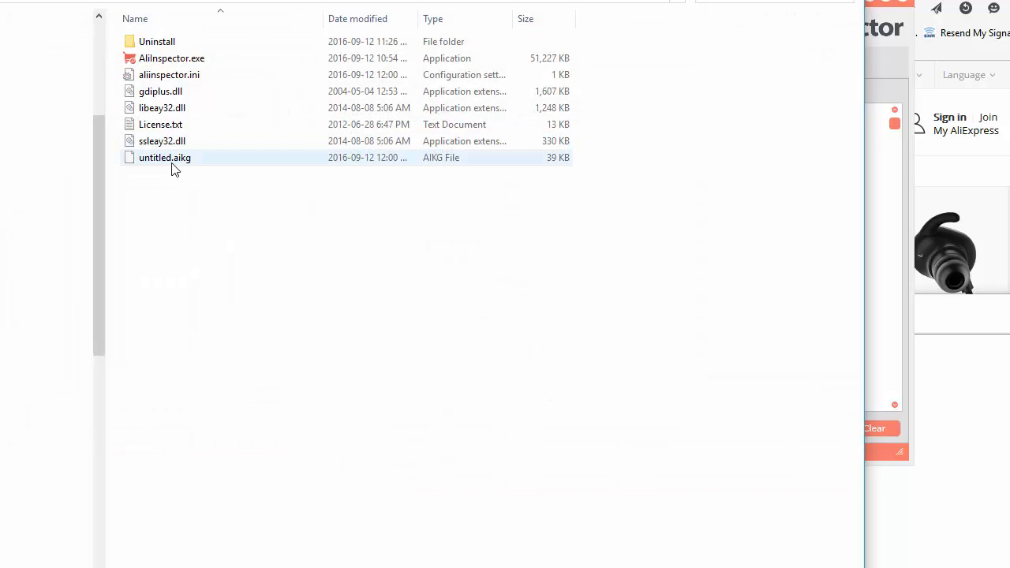
left_click(175, 167)
left_click(846, 1)
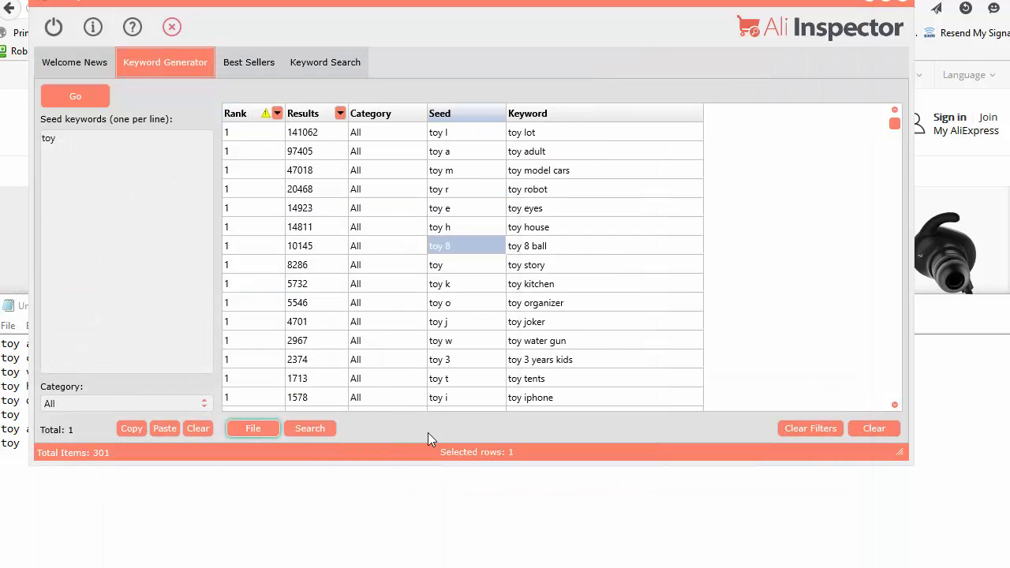
Step: Open the program's install folder, close it, and move the Ali Inspector window slightly lower on the desktop
left_click(261, 429)
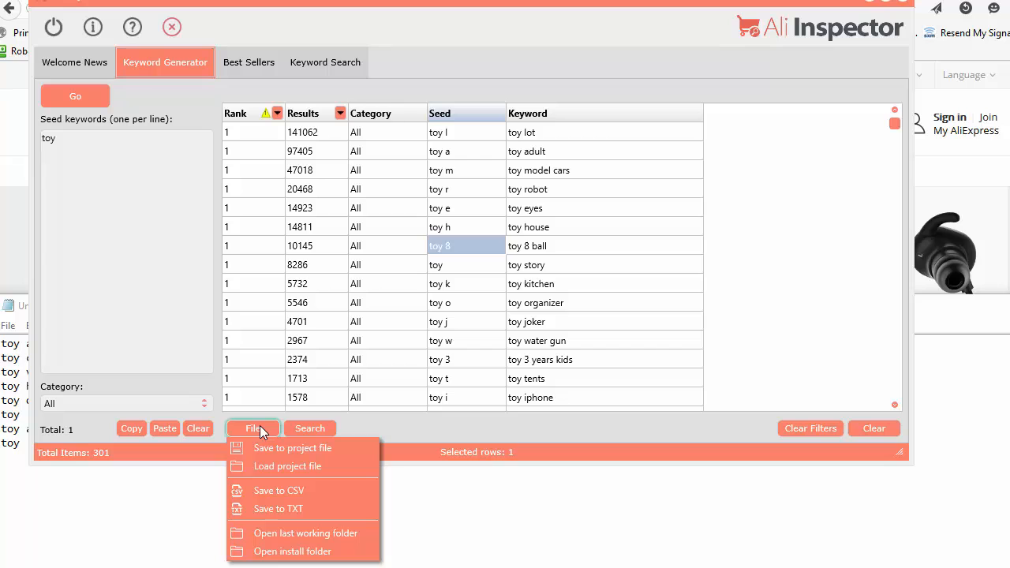
left_click(301, 552)
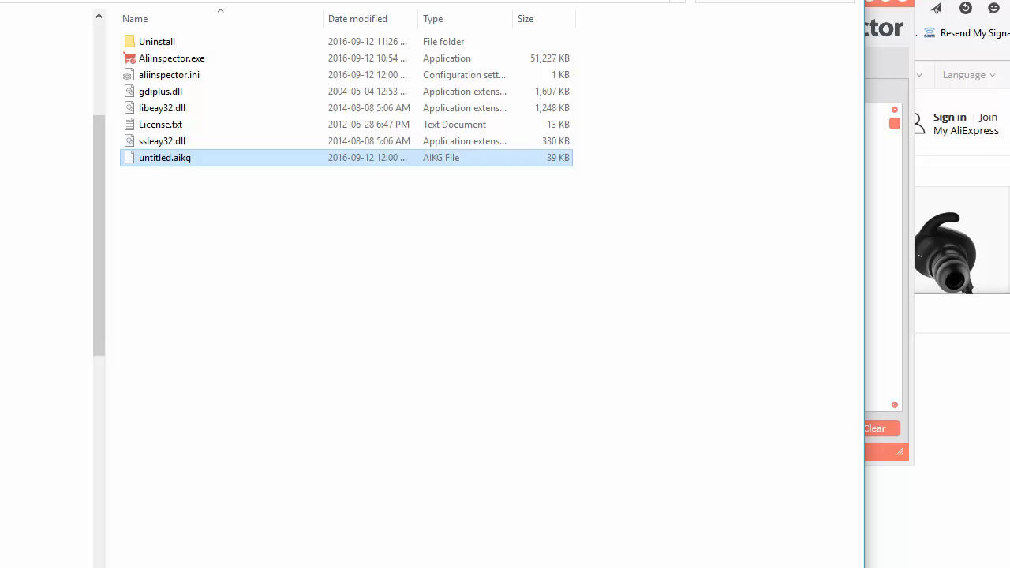
left_click(847, 1)
left_click_drag(579, 1, 572, 24)
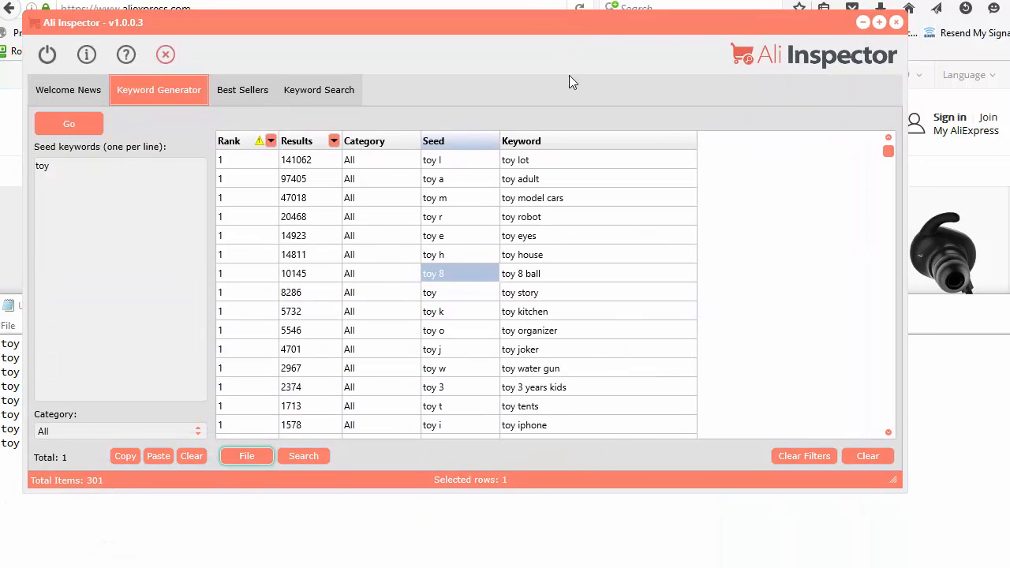